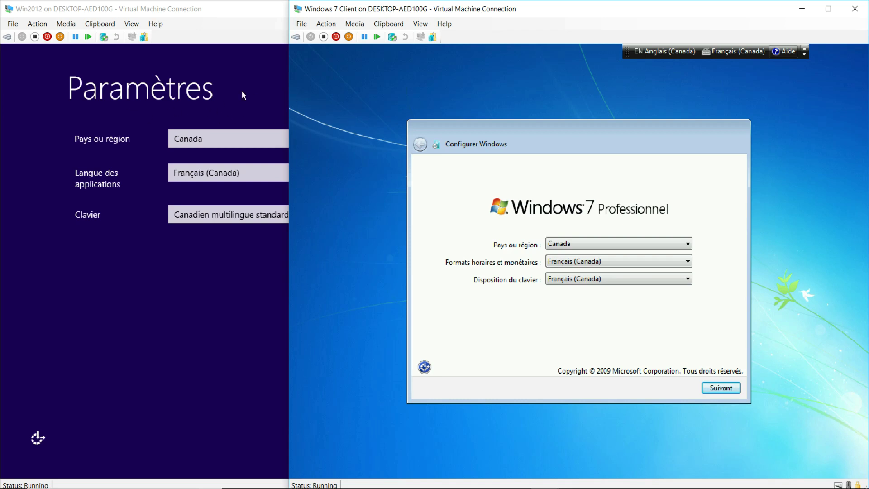
Bring Hyper-V Manager, listing bot10, Win2012 and Windows 7 Client, to the front
{"action": "mouse_move", "coordinate": [363, 480]}
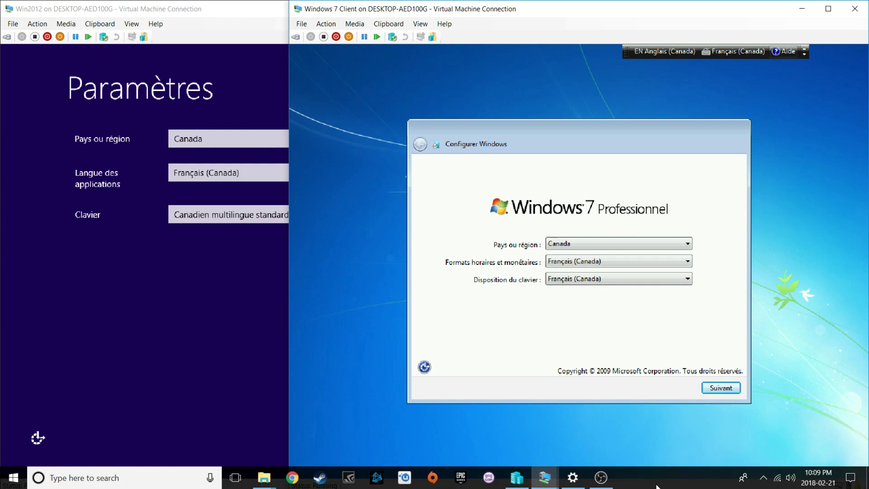
{"action": "left_click", "coordinate": [518, 479]}
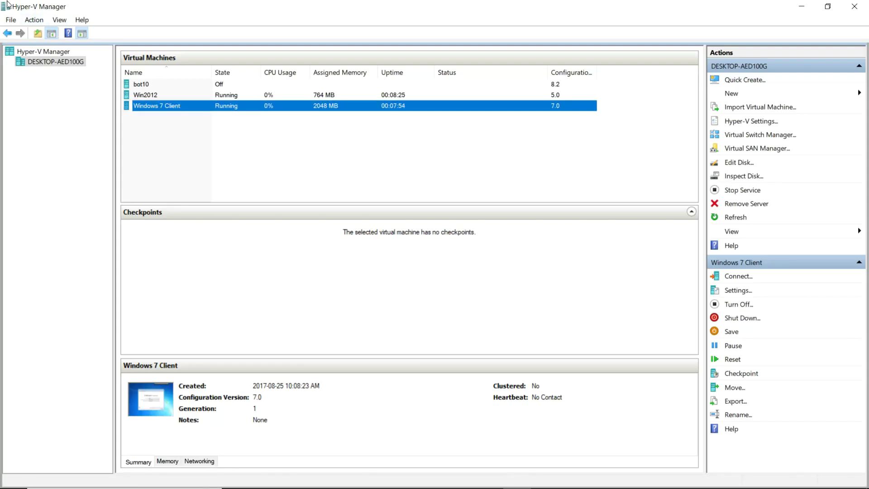
{"action": "mouse_move", "coordinate": [556, 482]}
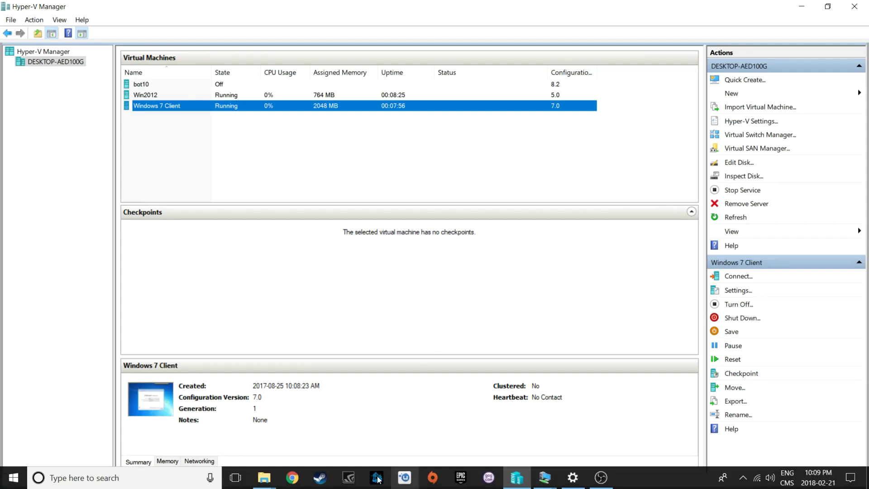
{"action": "left_click", "coordinate": [263, 478]}
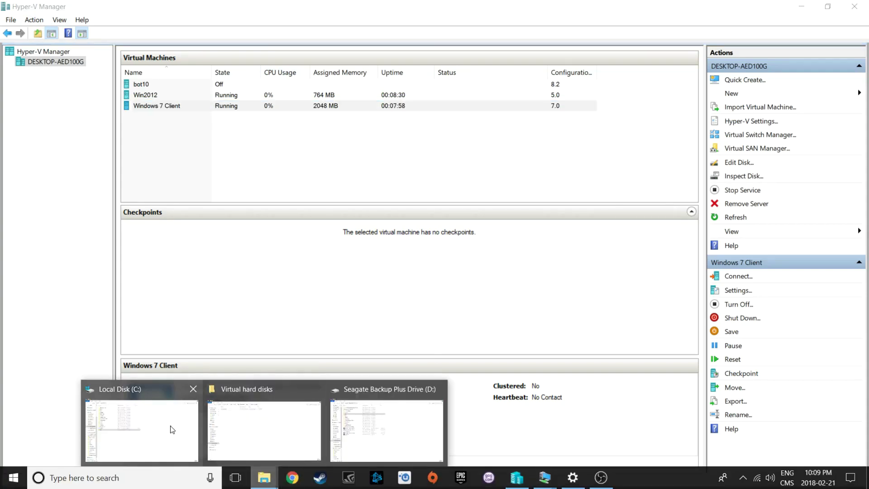
{"action": "left_click", "coordinate": [156, 390]}
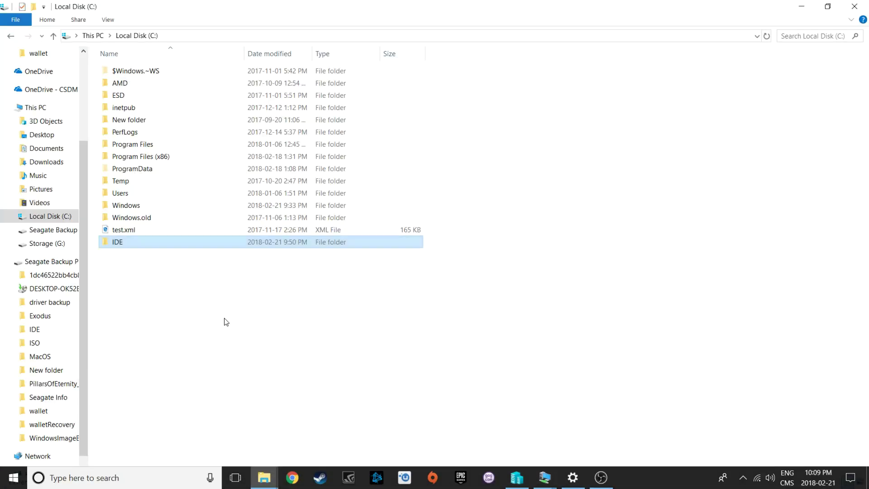
{"action": "double_click", "coordinate": [126, 247]}
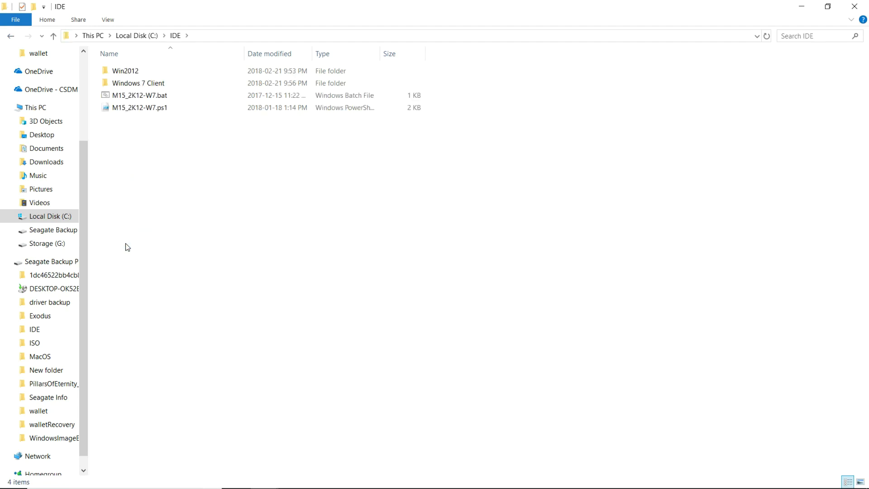
{"action": "double_click", "coordinate": [143, 72]}
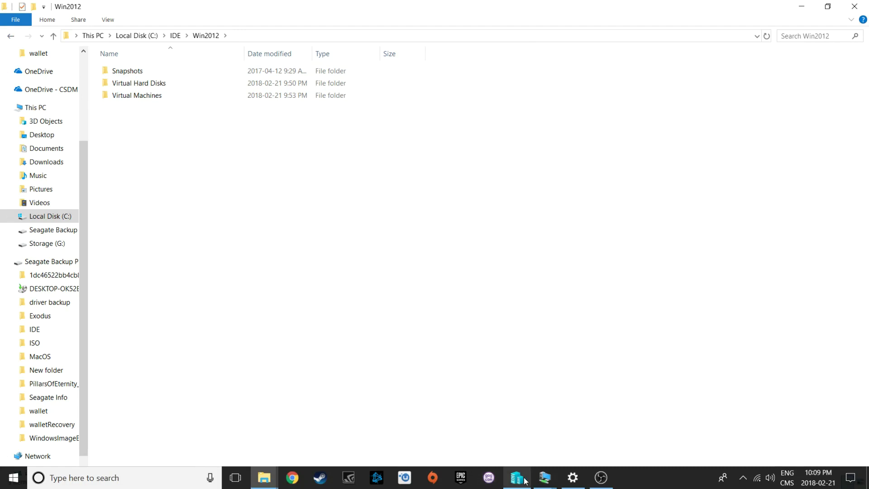
{"action": "left_click", "coordinate": [525, 481]}
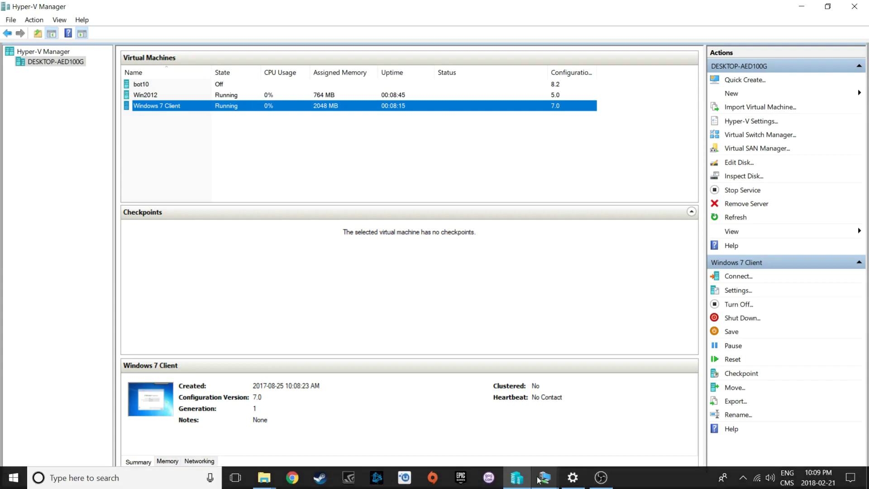
{"action": "left_click", "coordinate": [545, 479]}
Open the Win2012 and Windows 7 Client consoles, leaving Win2012 in front
{"action": "left_click", "coordinate": [525, 406]}
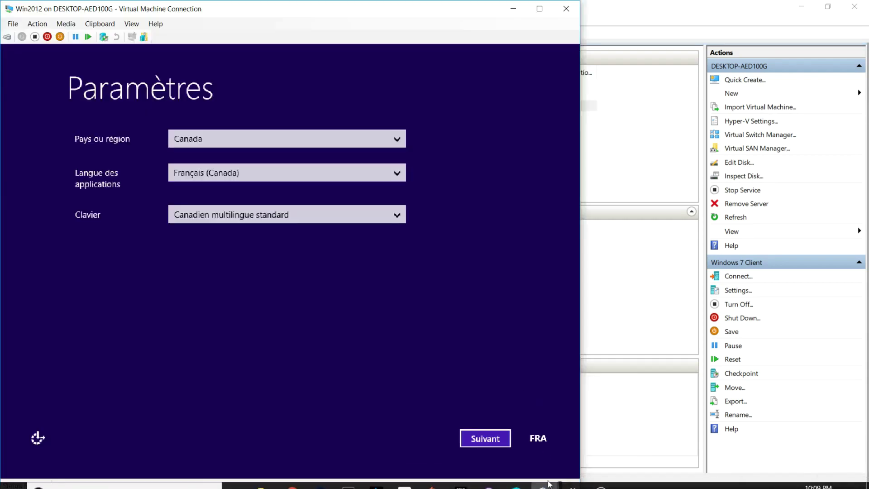
{"action": "left_click", "coordinate": [580, 387]}
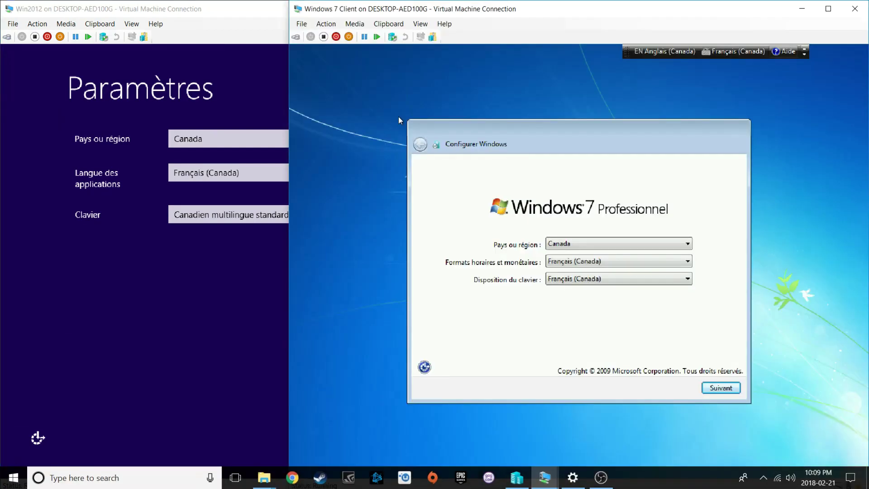
{"action": "left_click", "coordinate": [208, 15]}
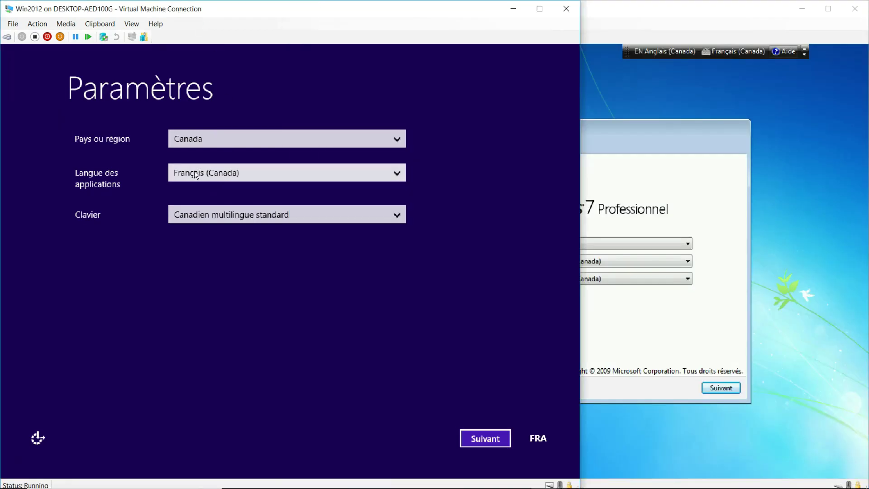
Accept region settings and licence terms, then set and confirm the Administrator password to finish setup
{"action": "left_click", "coordinate": [496, 438]}
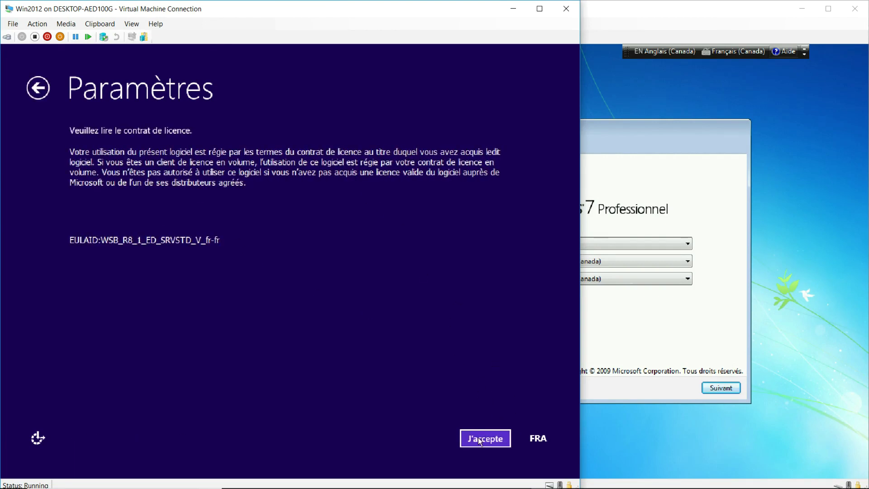
{"action": "left_click", "coordinate": [478, 438]}
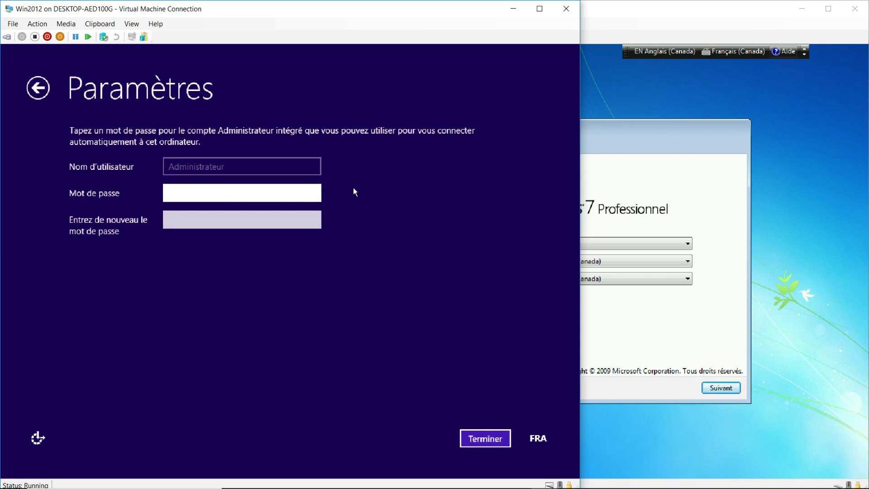
{"action": "left_click", "coordinate": [313, 194]}
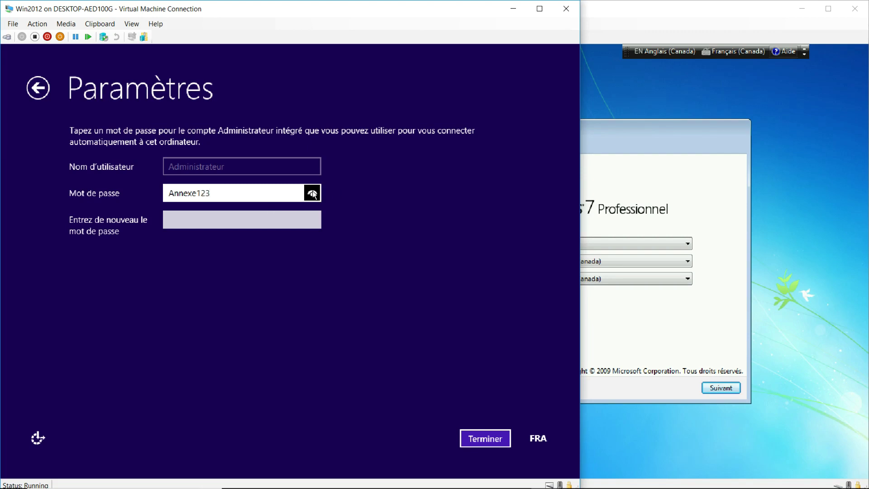
{"action": "left_click", "coordinate": [237, 221]}
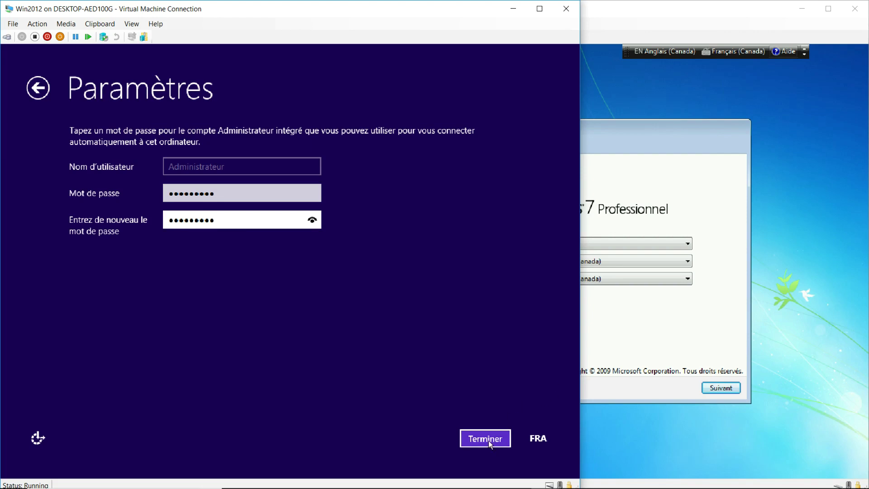
{"action": "left_click", "coordinate": [487, 439]}
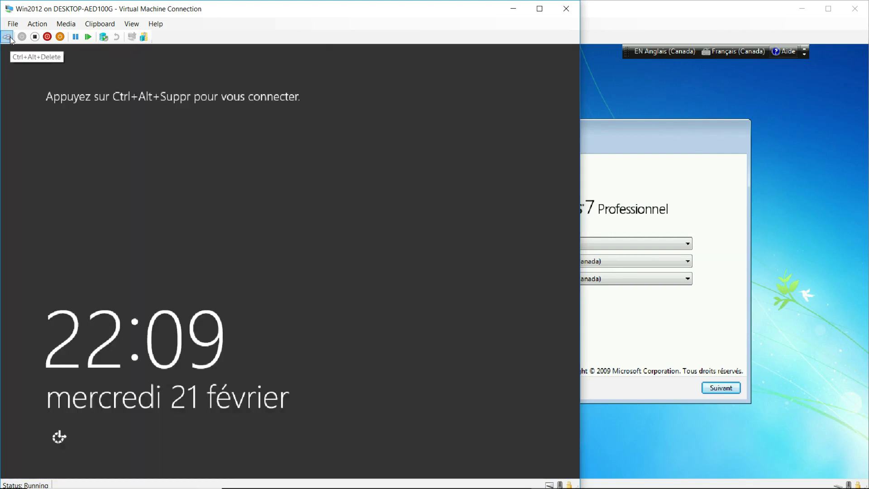
Sign in to Win2012 as Administrator, then bring the Windows 7 Client console forward
{"action": "left_click", "coordinate": [7, 37]}
{"action": "type", "text": "*******"}
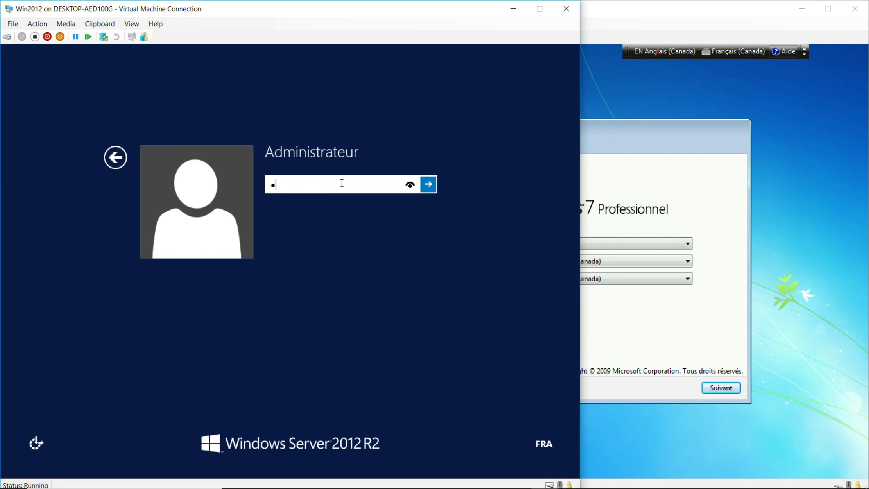
{"action": "type", "text": "**"}
{"action": "left_click", "coordinate": [428, 188]}
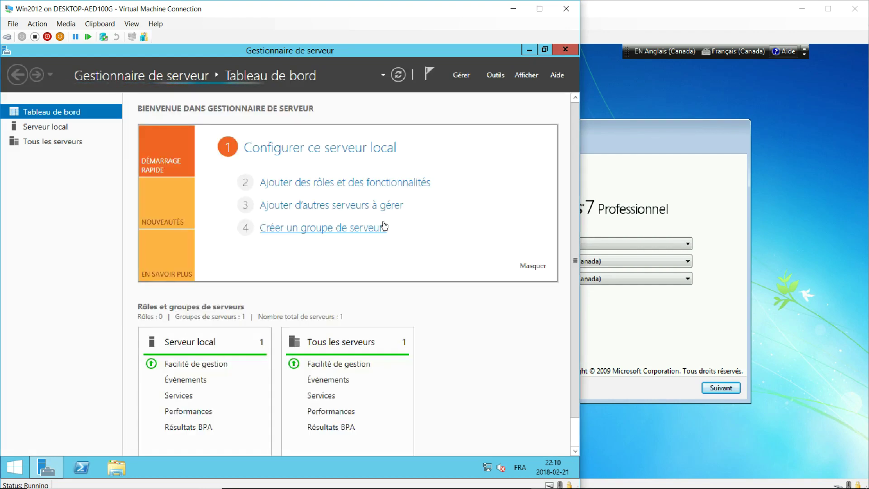
{"action": "left_click", "coordinate": [730, 86]}
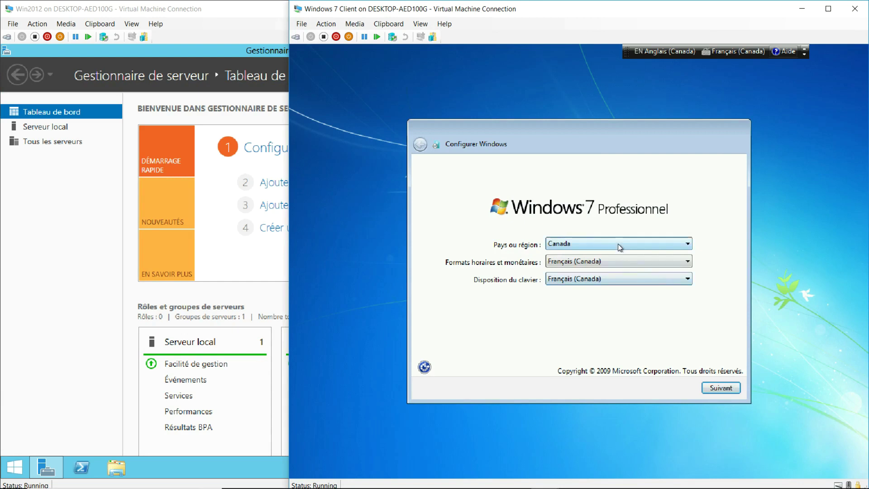
Accept regional settings and name the user 'client' (computer client-PC), skipping the password
{"action": "left_click", "coordinate": [727, 390]}
{"action": "type", "text": "client"}
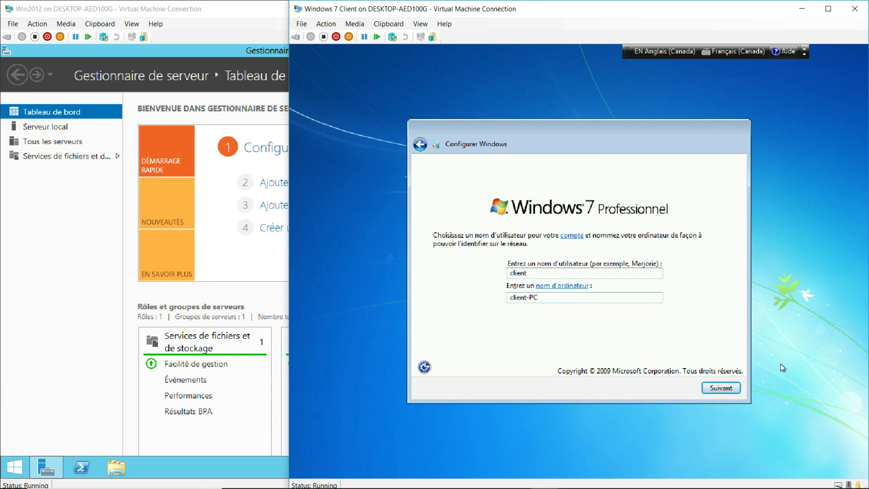
{"action": "left_click", "coordinate": [724, 388]}
{"action": "left_click", "coordinate": [727, 388]}
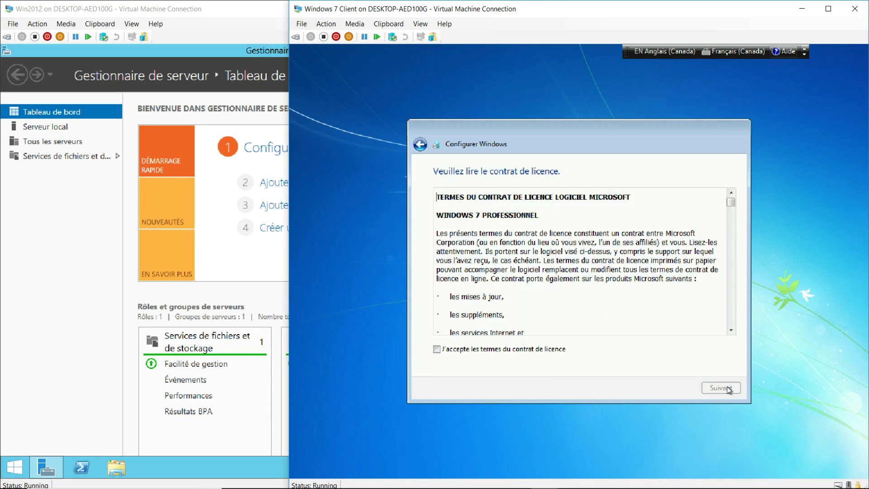
Accept the licence, postpone updates, choose Réseau professionnel, then return to the Win2012 console
{"action": "left_click", "coordinate": [481, 352]}
{"action": "left_click", "coordinate": [713, 389]}
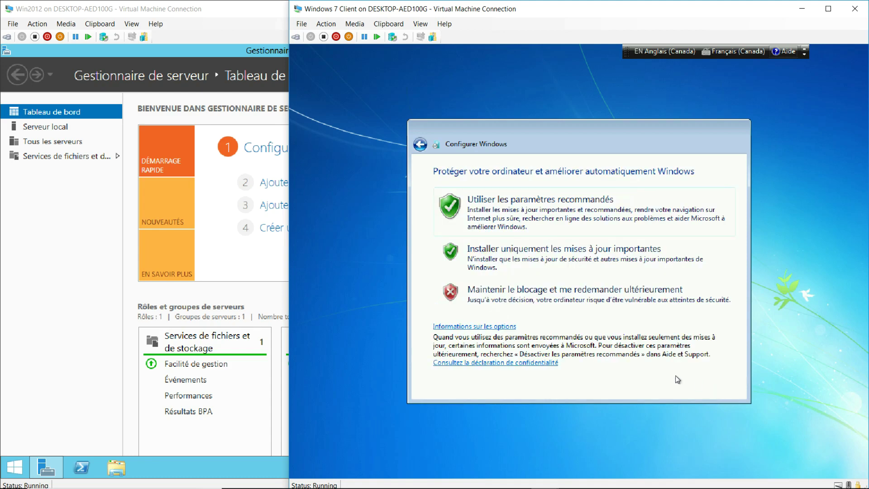
{"action": "left_click", "coordinate": [501, 297]}
{"action": "left_click", "coordinate": [733, 389]}
{"action": "left_click", "coordinate": [499, 276]}
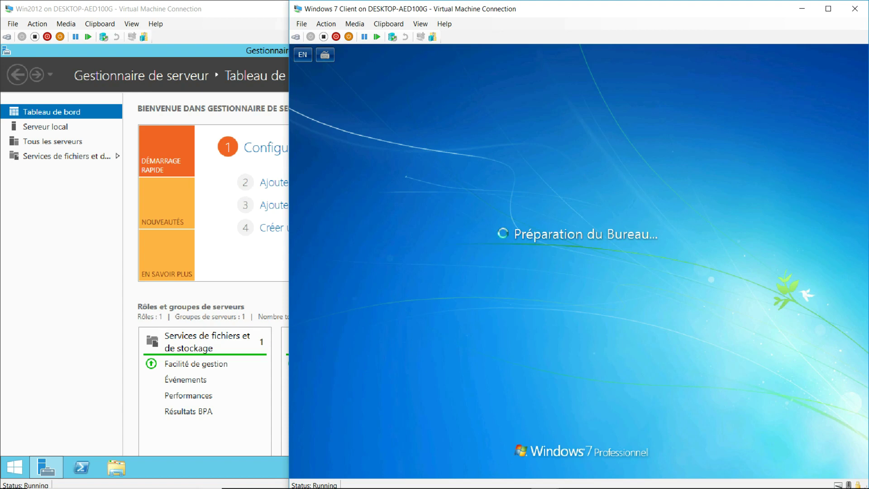
{"action": "left_click", "coordinate": [199, 27]}
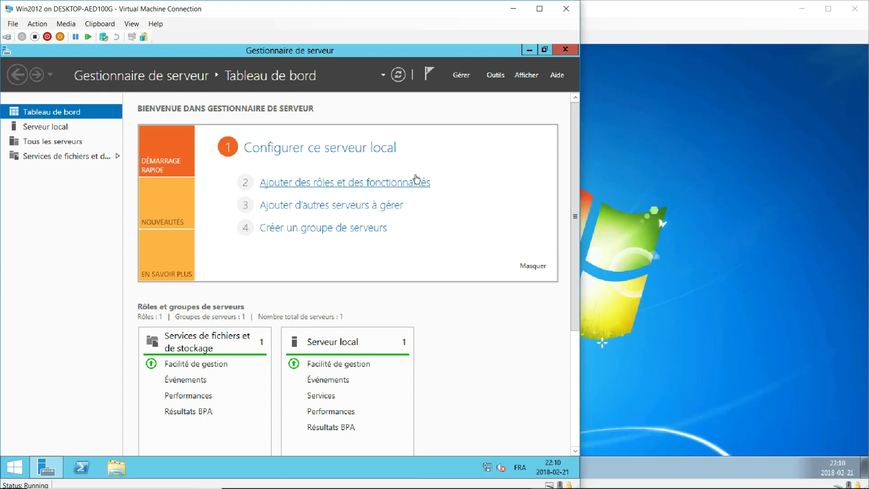
{"action": "left_click", "coordinate": [471, 76]}
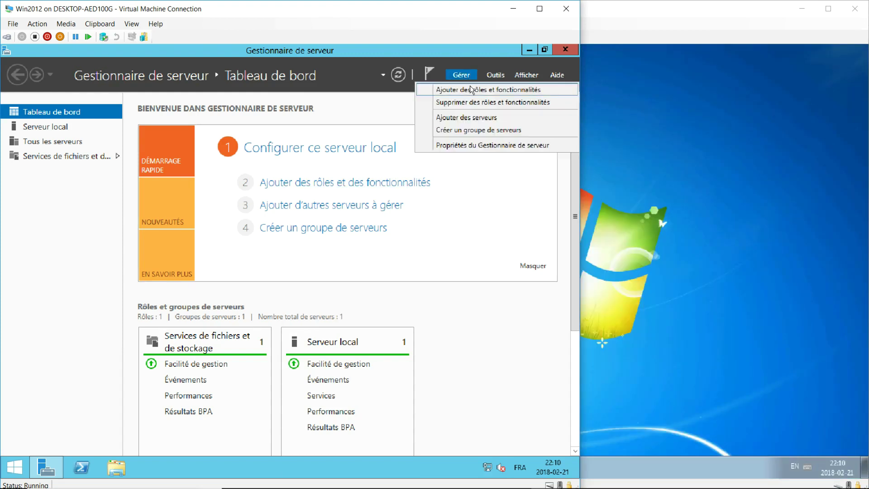
{"action": "left_click", "coordinate": [472, 90]}
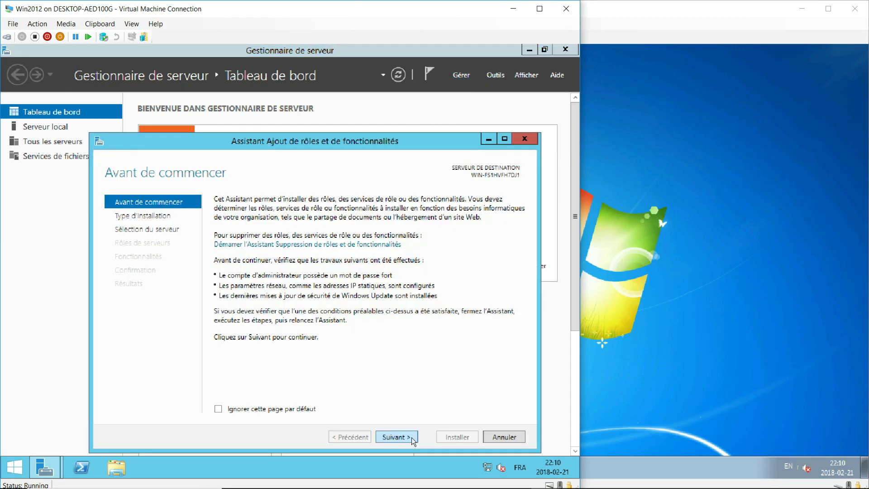
{"action": "left_click", "coordinate": [413, 438]}
{"action": "left_click", "coordinate": [413, 439]}
{"action": "left_click", "coordinate": [413, 439]}
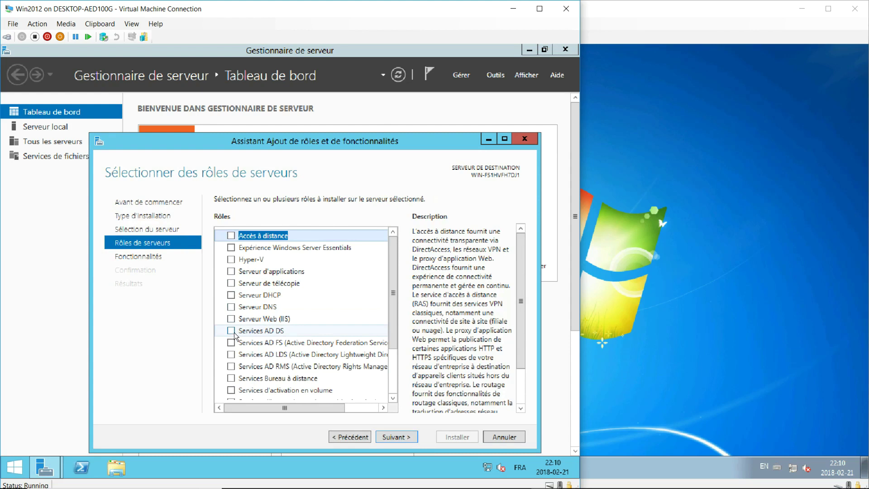
{"action": "left_click", "coordinate": [524, 140]}
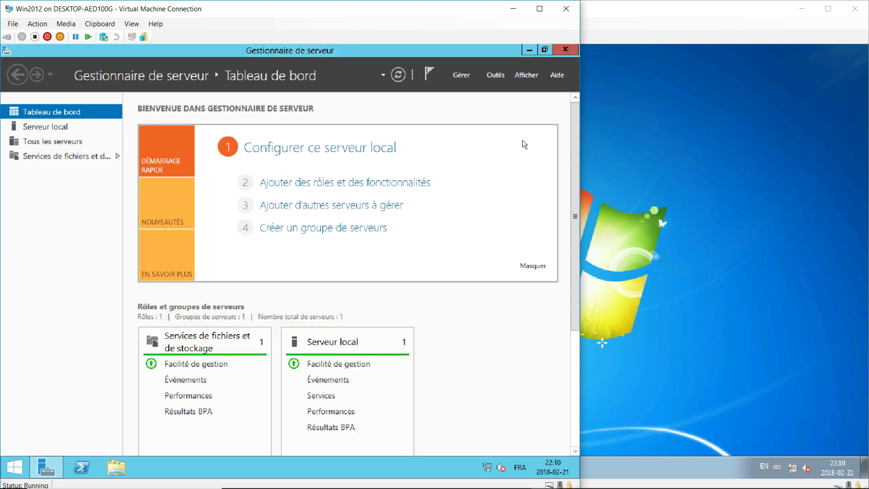
{"action": "right_click", "coordinate": [489, 466]}
Show the server's network adapters in Connexions réseau and bring up the Run dialog
{"action": "left_click", "coordinate": [491, 456]}
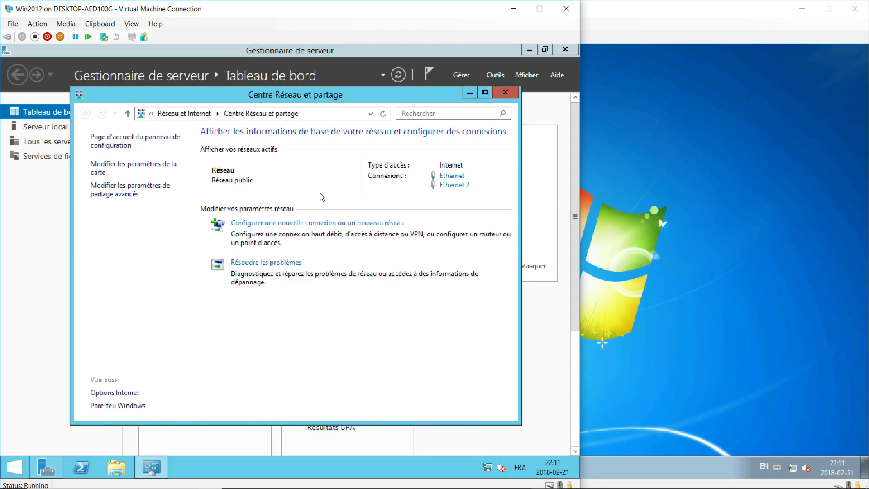
{"action": "left_click", "coordinate": [122, 170]}
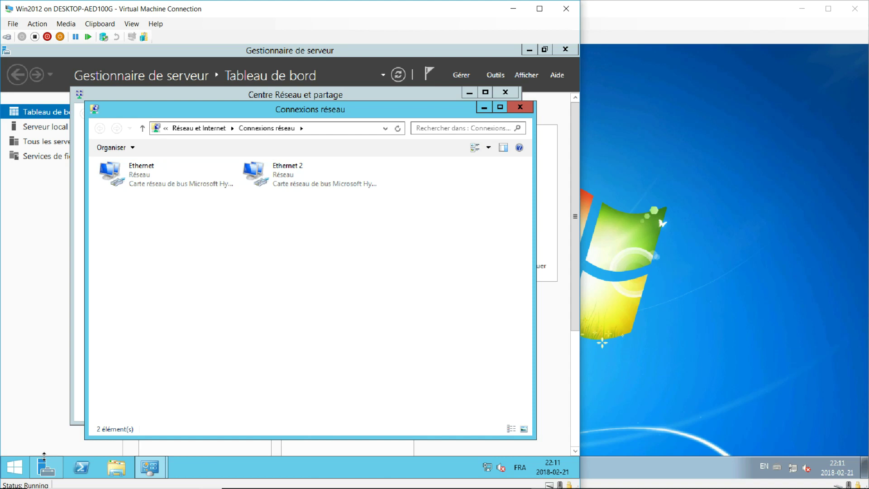
{"action": "key", "text": "super+r"}
Run ipconfig in an admin command prompt, showing Ethernet 172.25.130.150 and Ethernet 2 172.25.130.153
{"action": "type", "text": "cmd"}
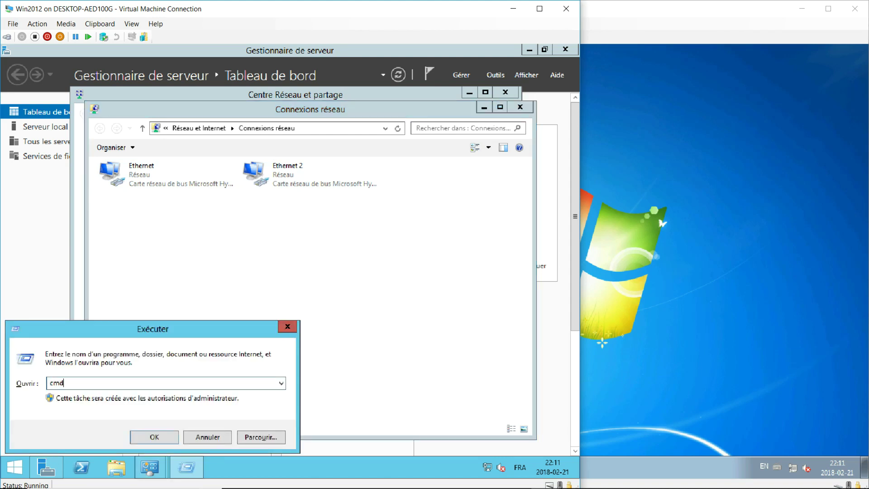
{"action": "left_click", "coordinate": [159, 433]}
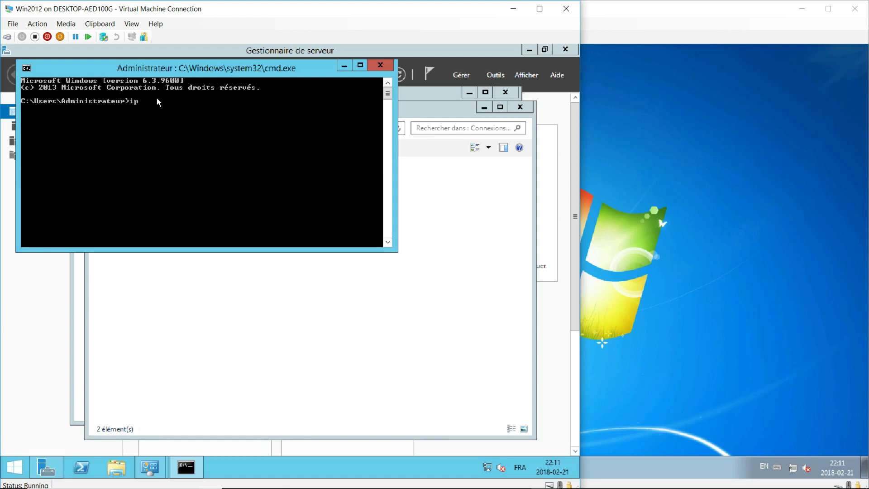
{"action": "type", "text": "ipconfig"}
{"action": "key", "text": "Return"}
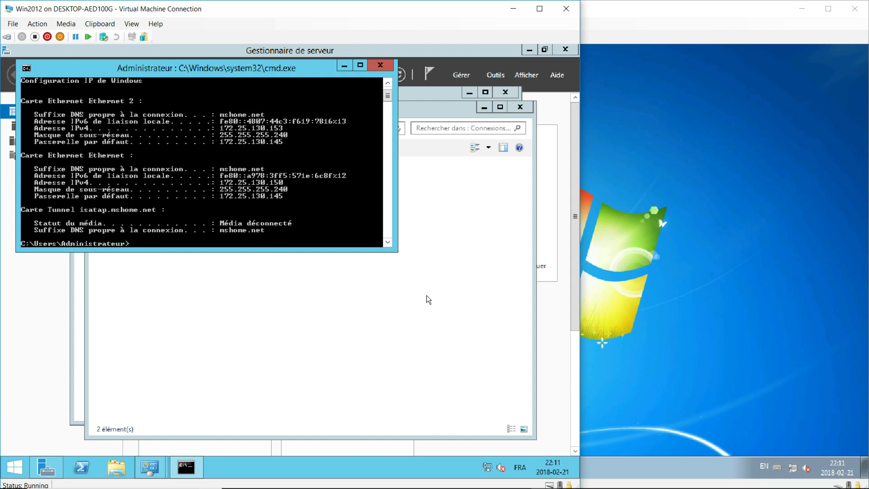
{"action": "left_click_drag", "start_coordinate": [393, 250], "coordinate": [412, 360]}
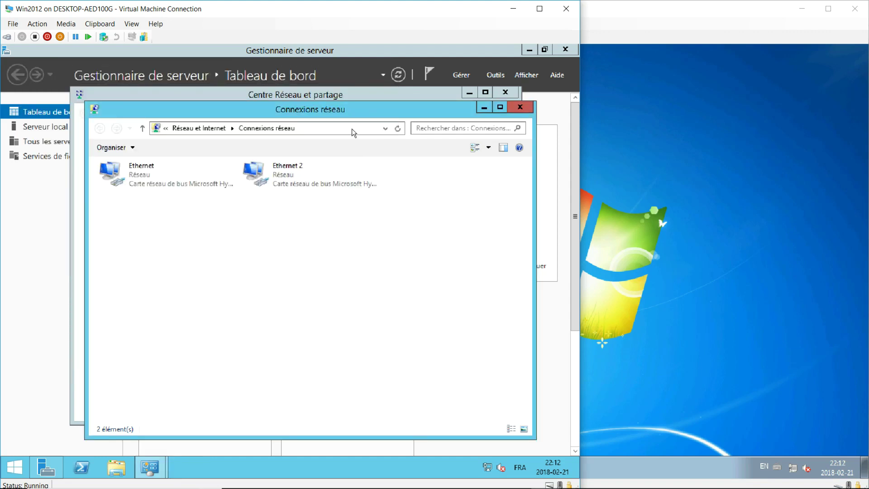
Rename adapter Ethernet 2 to Wan and Ethernet to LAN
{"action": "left_click", "coordinate": [281, 170]}
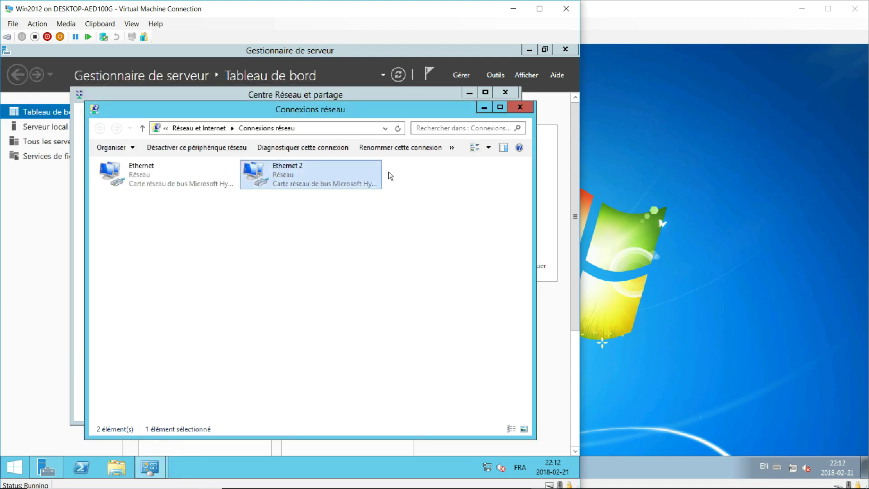
{"action": "right_click", "coordinate": [258, 172]}
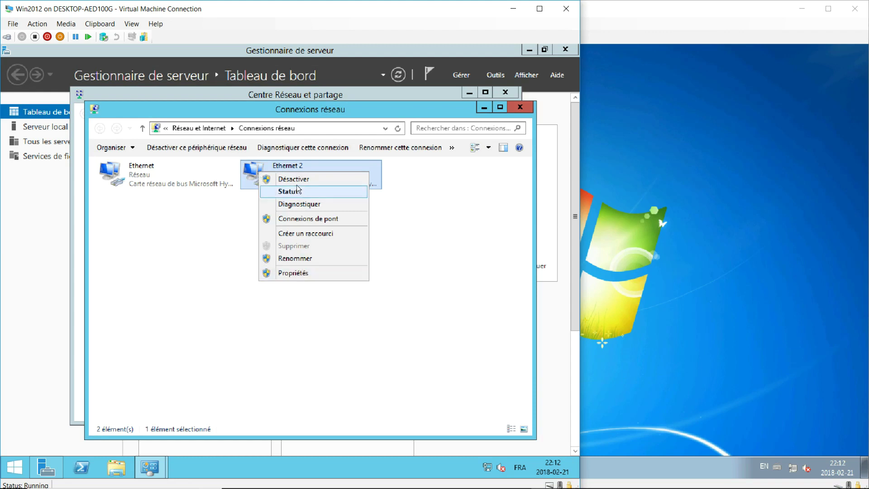
{"action": "left_click", "coordinate": [297, 258]}
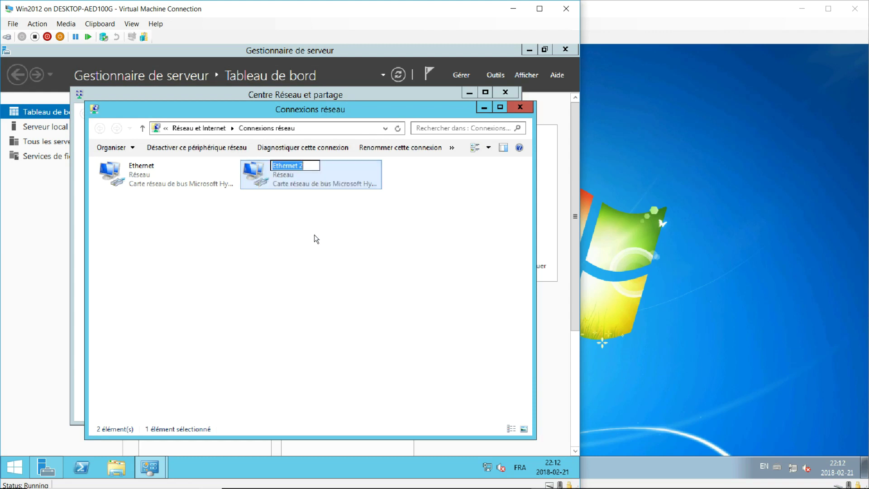
{"action": "type", "text": "Wan"}
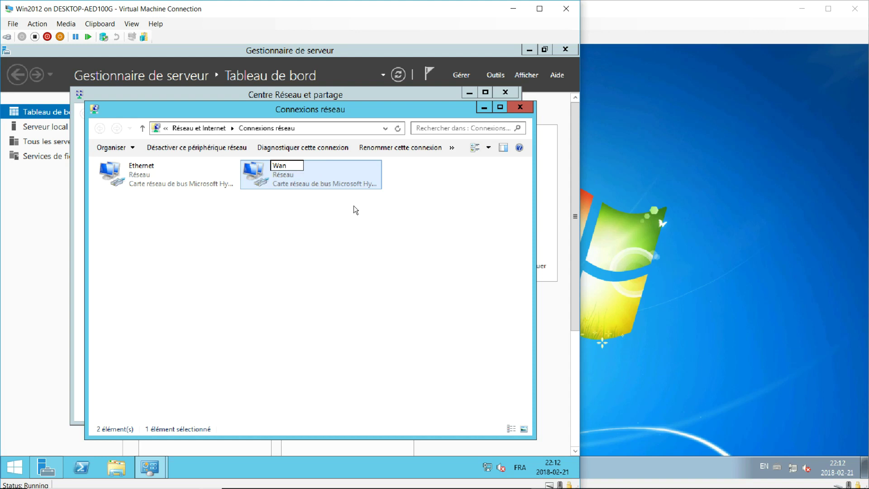
{"action": "left_click", "coordinate": [358, 246]}
{"action": "left_click", "coordinate": [177, 179]}
{"action": "right_click", "coordinate": [180, 178]}
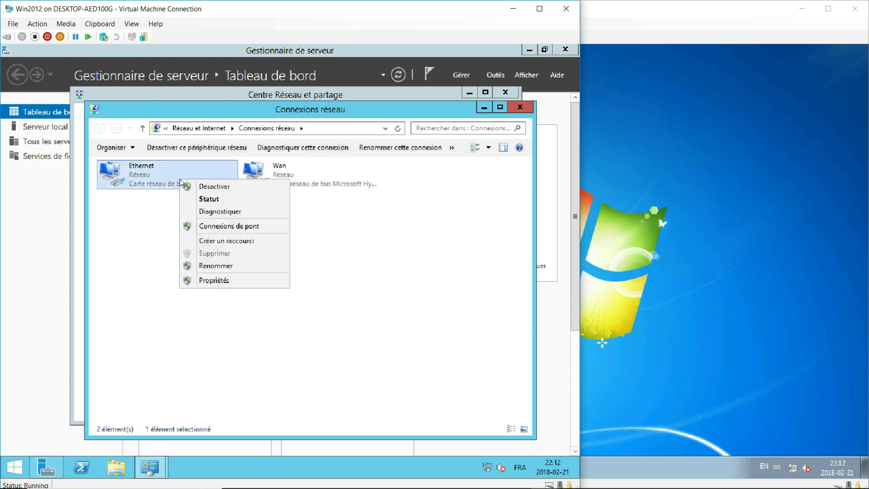
{"action": "left_click", "coordinate": [216, 267]}
{"action": "type", "text": "LAN"}
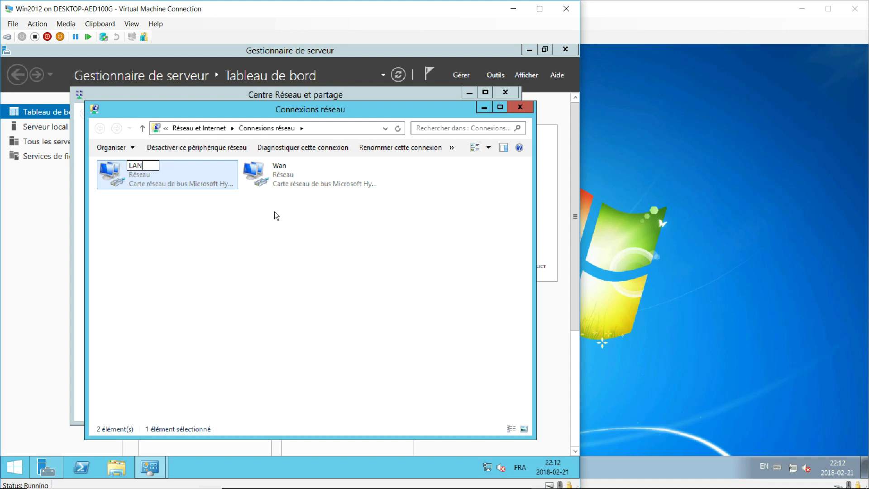
{"action": "left_click", "coordinate": [261, 279]}
Disable the Wan connection
{"action": "left_click", "coordinate": [292, 181]}
{"action": "right_click", "coordinate": [296, 174]}
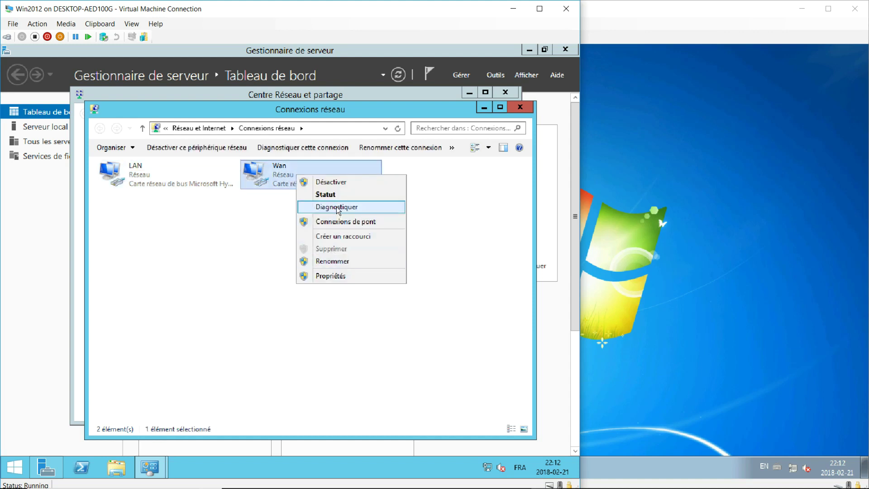
{"action": "left_click", "coordinate": [338, 183]}
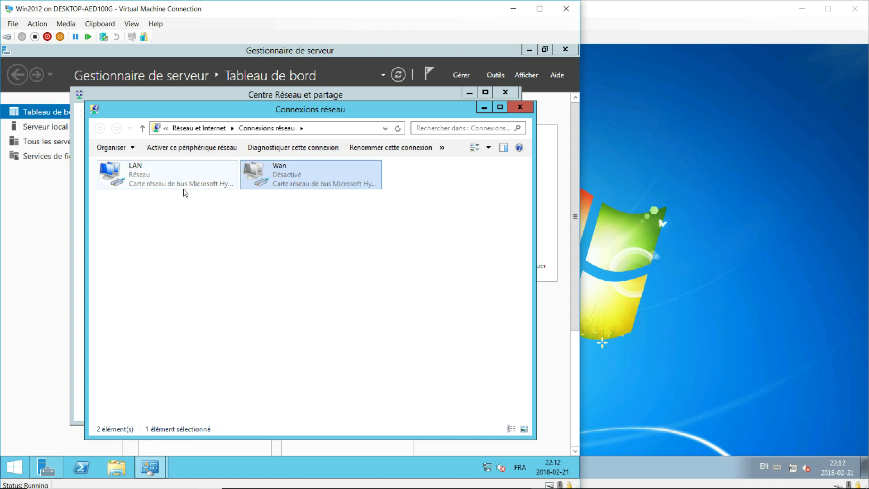
Open the LAN adapter's IPv4 properties and switch to a manually entered IP address
{"action": "double_click", "coordinate": [175, 180]}
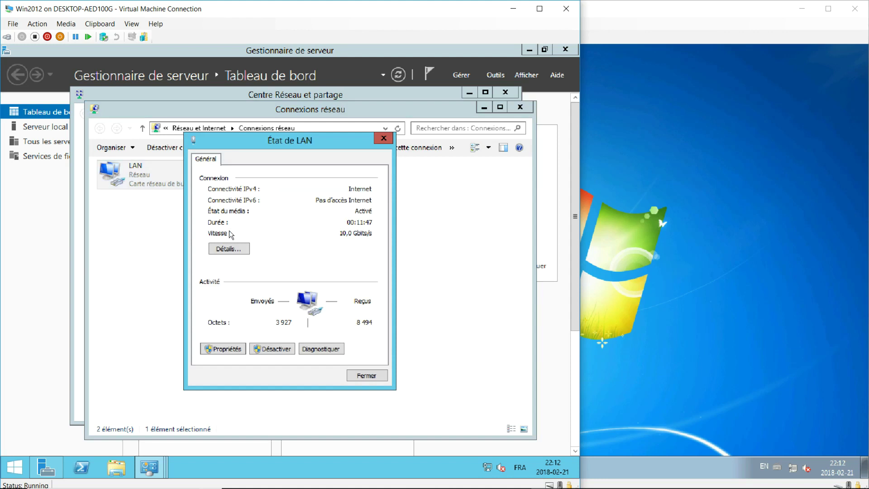
{"action": "left_click", "coordinate": [229, 348]}
{"action": "left_click", "coordinate": [294, 308]}
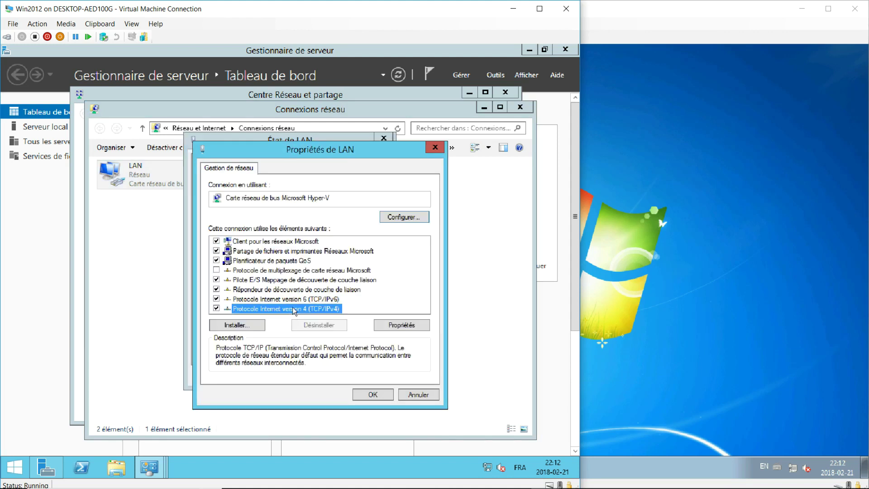
{"action": "left_click", "coordinate": [405, 324]}
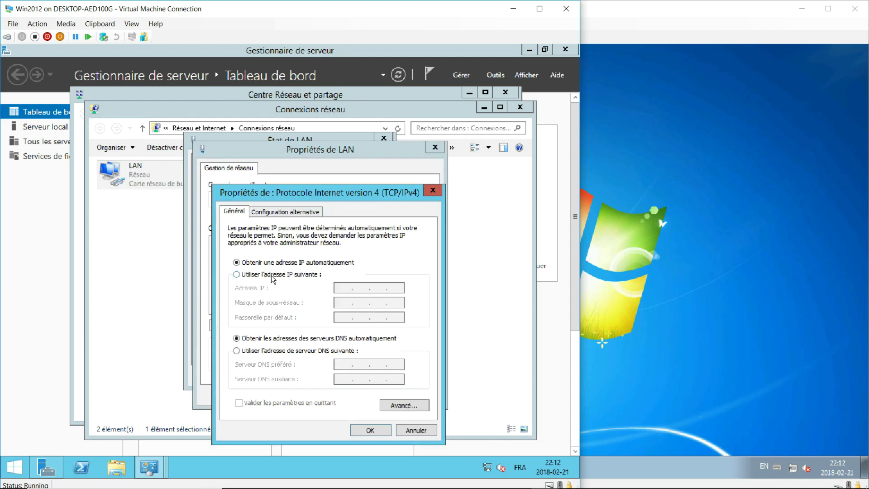
{"action": "left_click", "coordinate": [242, 274]}
Enter IP address 192.168.0.1 with subnet mask 255.255.255.0
{"action": "left_click", "coordinate": [346, 287]}
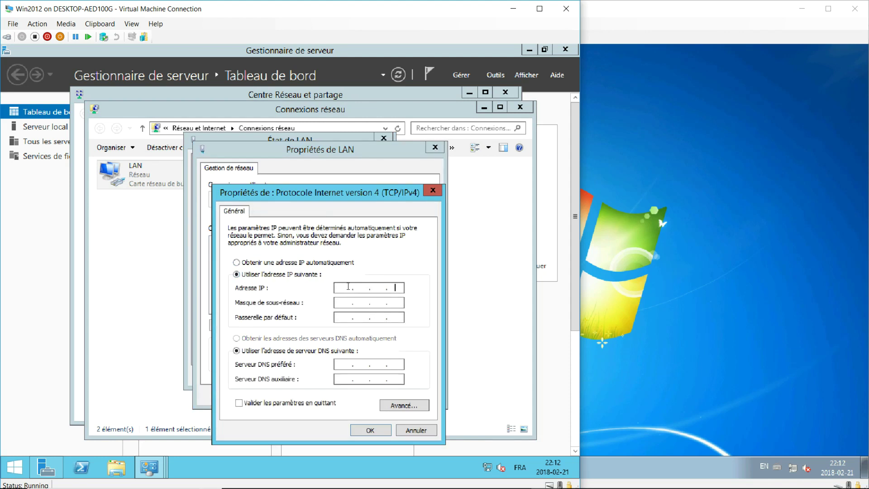
{"action": "type", "text": "192 . 168 . 01"}
{"action": "key", "text": "Tab"}
{"action": "key", "text": "Tab"}
Set preferred DNS server 192.168.0.1, save, and close the network windows
{"action": "left_click", "coordinate": [352, 362]}
{"action": "type", "text": "192 . 168 . 0"}
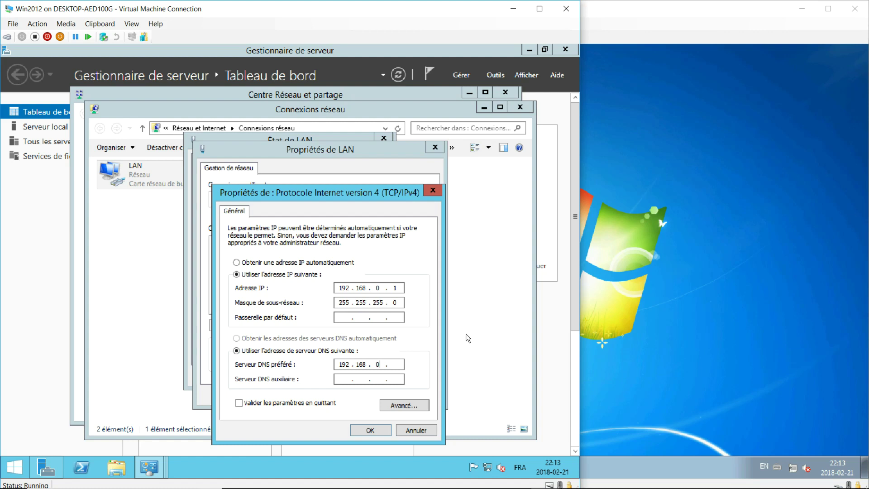
{"action": "left_click", "coordinate": [398, 364]}
{"action": "type", "text": "1"}
{"action": "left_click", "coordinate": [375, 429]}
{"action": "left_click", "coordinate": [376, 399]}
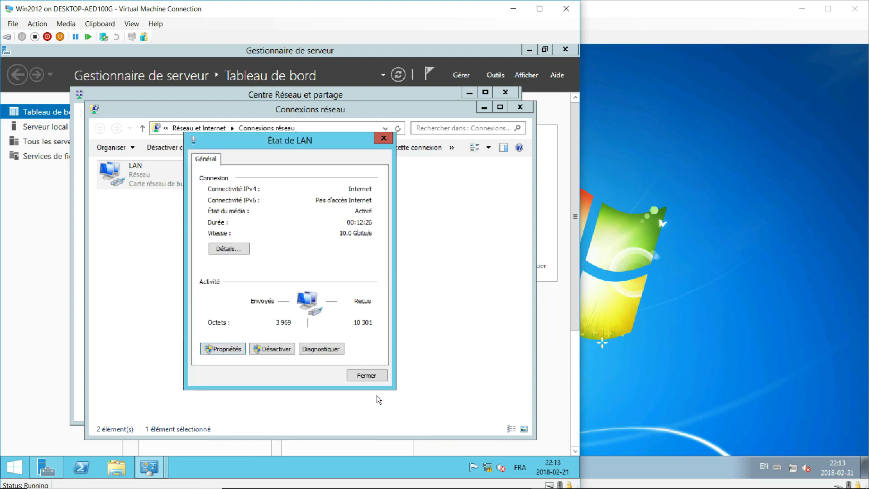
{"action": "left_click", "coordinate": [367, 375]}
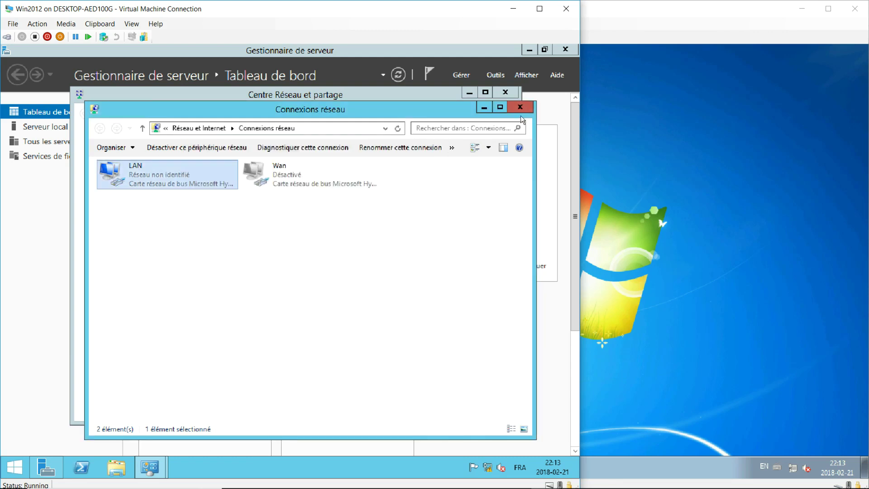
{"action": "left_click", "coordinate": [520, 109]}
Open the computer name settings from Serveur local in Server Manager
{"action": "left_click", "coordinate": [504, 93]}
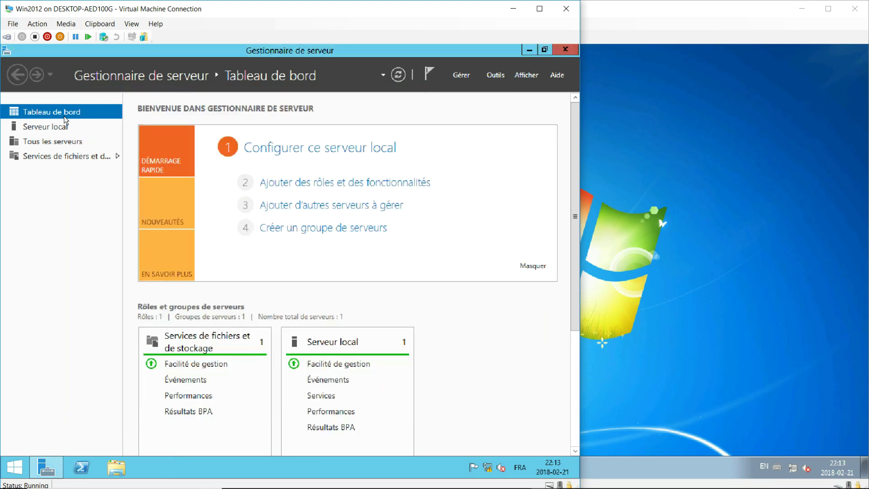
{"action": "left_click", "coordinate": [50, 128]}
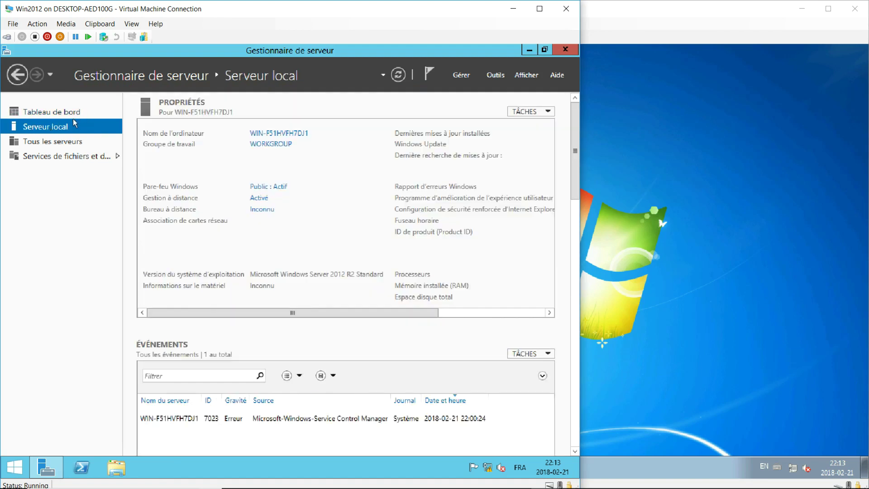
{"action": "left_click", "coordinate": [290, 134]}
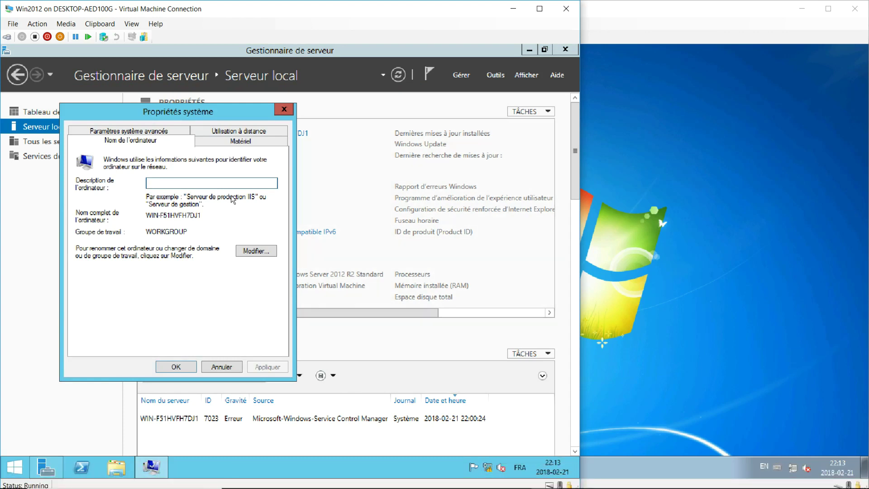
{"action": "left_click", "coordinate": [252, 251]}
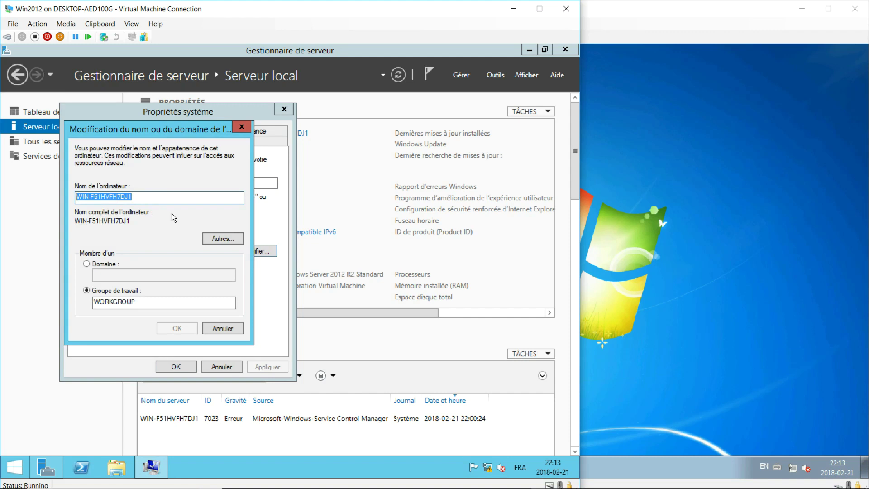
Rename the computer to Srv12 and restart the server now
{"action": "type", "text": "S"}
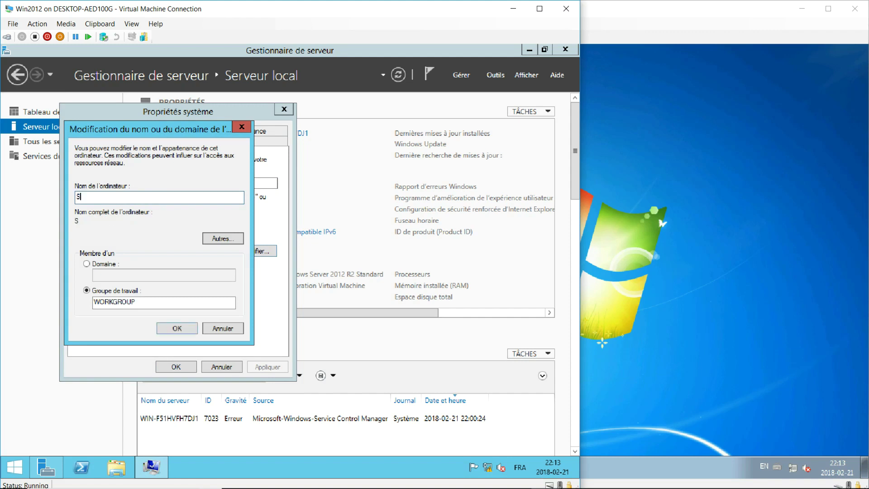
{"action": "type", "text": "rv12"}
{"action": "left_click", "coordinate": [180, 330]}
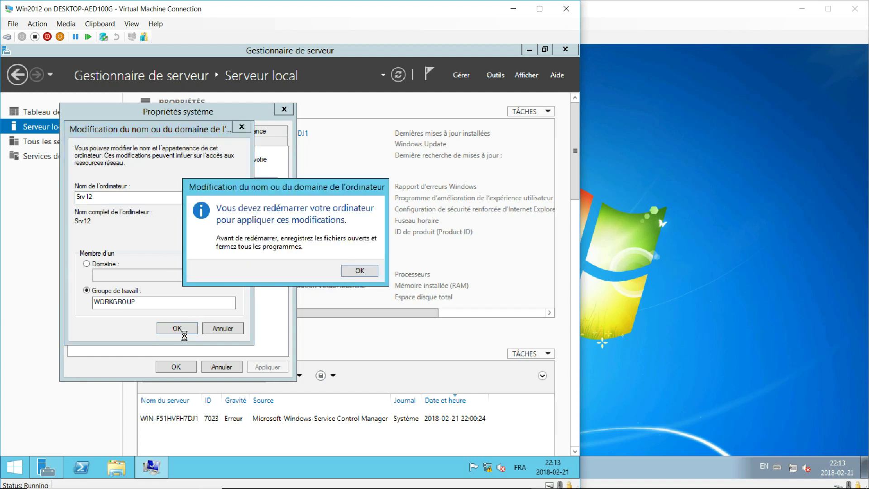
{"action": "left_click", "coordinate": [355, 269]}
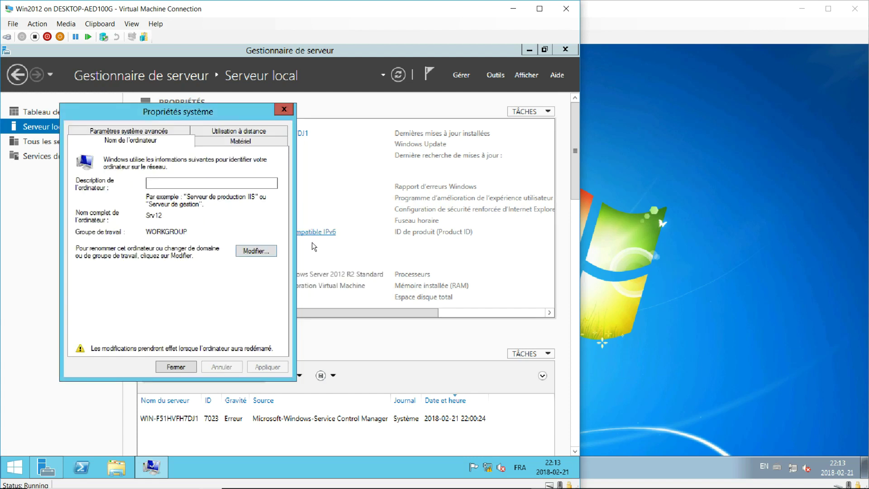
{"action": "left_click", "coordinate": [188, 365]}
{"action": "left_click", "coordinate": [256, 273]}
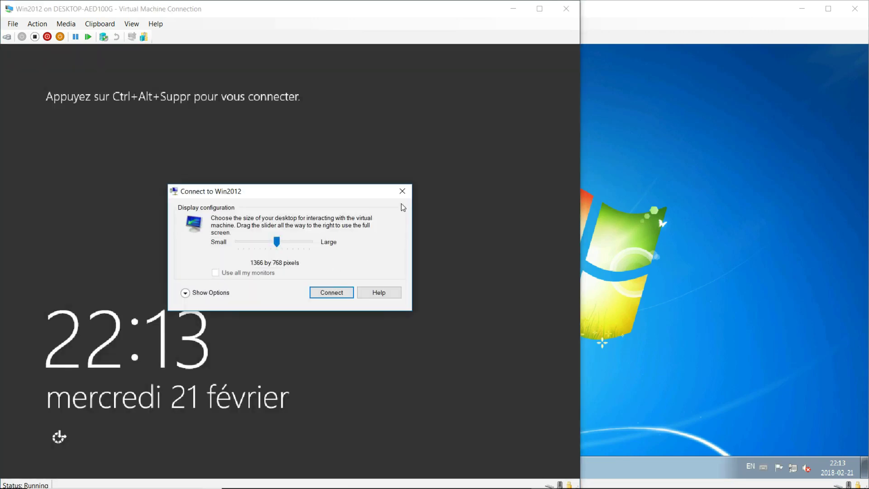
Connect at the offered display size and sign in to Srv12 as Administrateur
{"action": "left_click", "coordinate": [402, 191]}
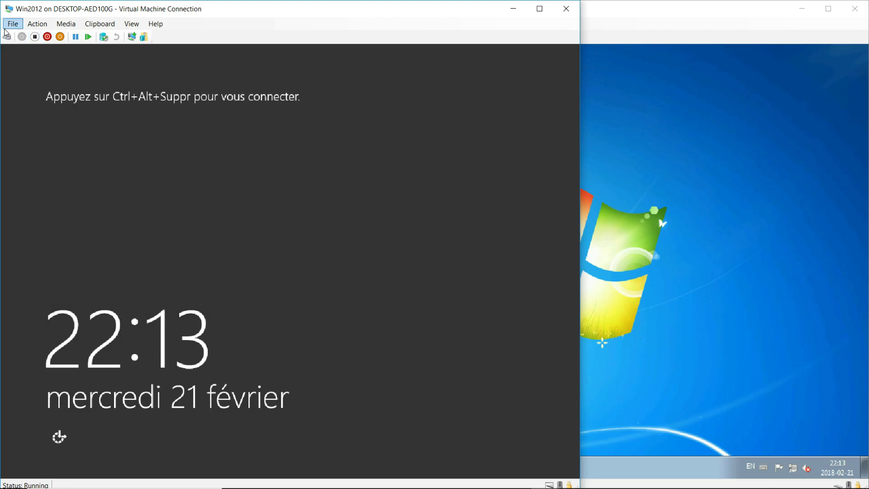
{"action": "left_click", "coordinate": [8, 38]}
{"action": "type", "text": "•••"}
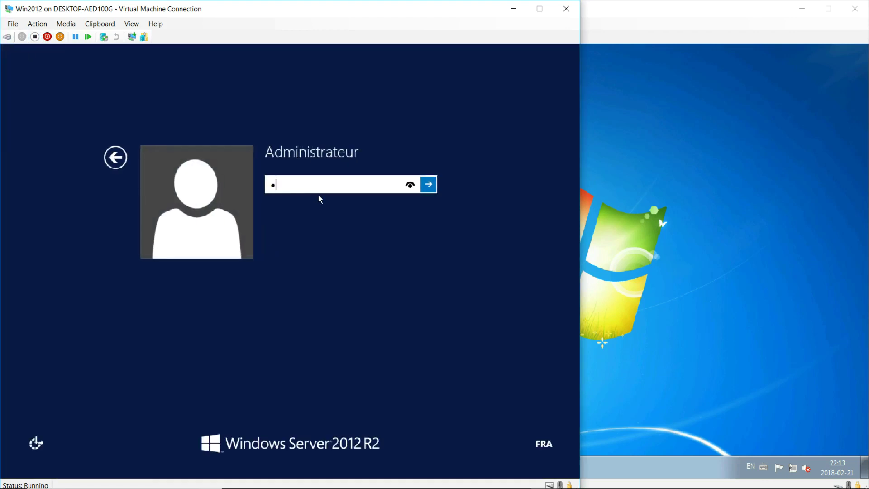
{"action": "type", "text": "•••"}
{"action": "key", "text": "Return"}
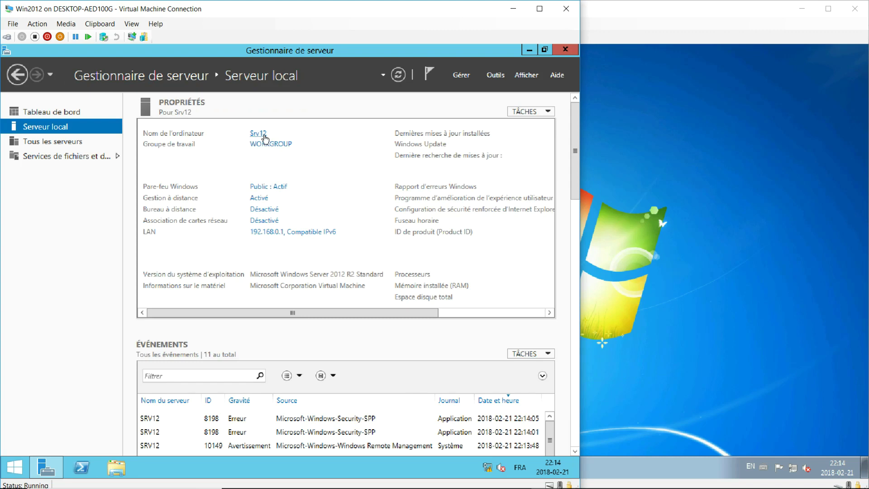
Start Add Roles and Features and tick Services AD DS, adding its required features
{"action": "left_click", "coordinate": [454, 73]}
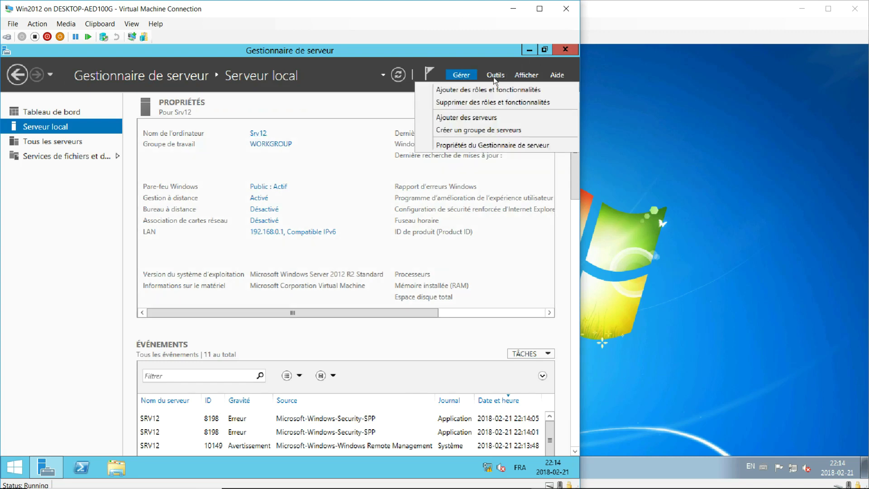
{"action": "left_click", "coordinate": [492, 90]}
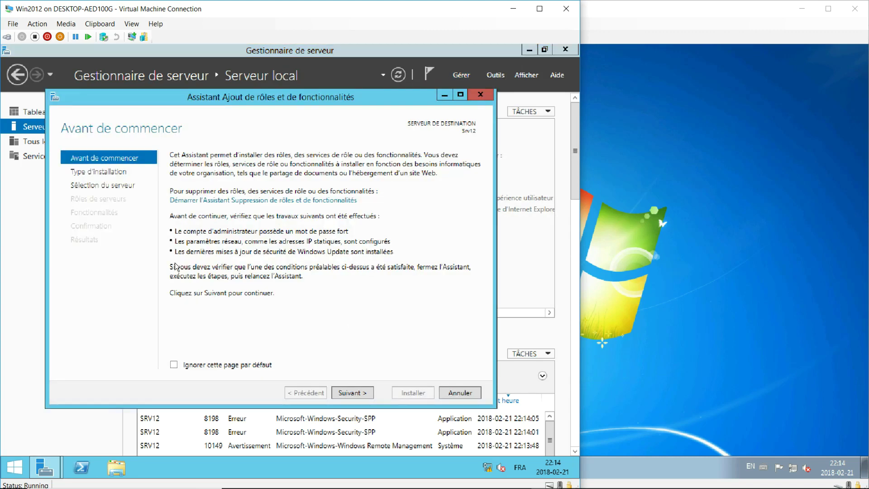
{"action": "left_click", "coordinate": [352, 393]}
{"action": "left_click", "coordinate": [355, 395]}
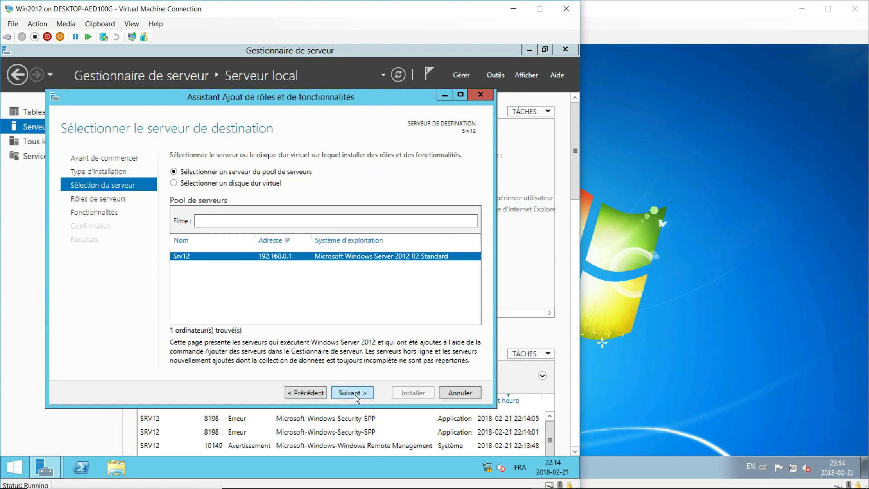
{"action": "left_click", "coordinate": [355, 395]}
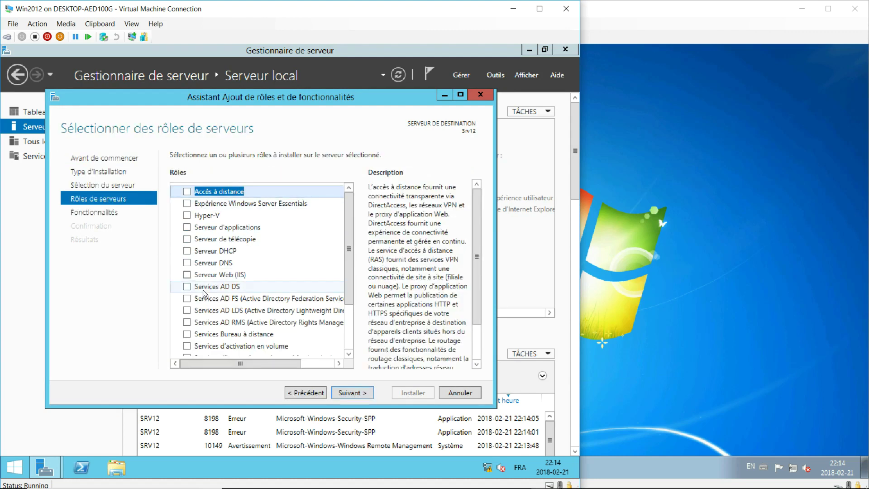
{"action": "left_click", "coordinate": [187, 287]}
{"action": "left_click", "coordinate": [296, 347]}
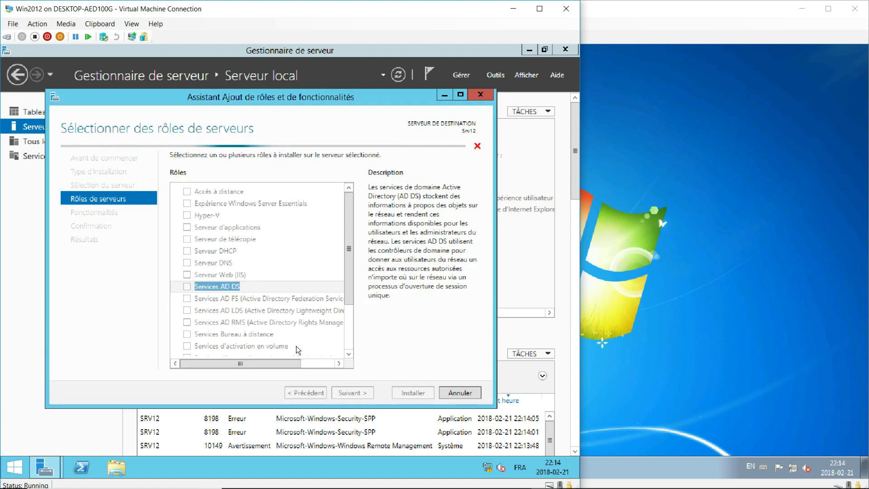
Continue to confirmation, install the AD DS role, and close the wizard
{"action": "left_click", "coordinate": [350, 392]}
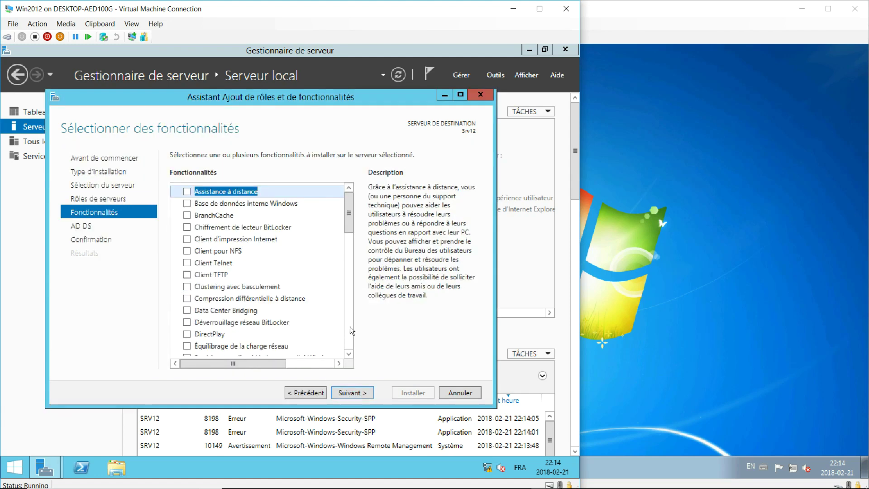
{"action": "left_click", "coordinate": [357, 392]}
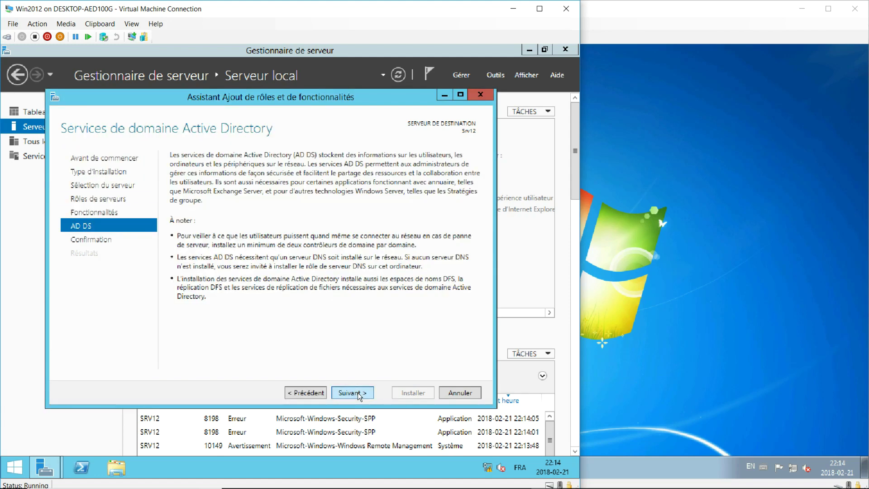
{"action": "left_click", "coordinate": [358, 393]}
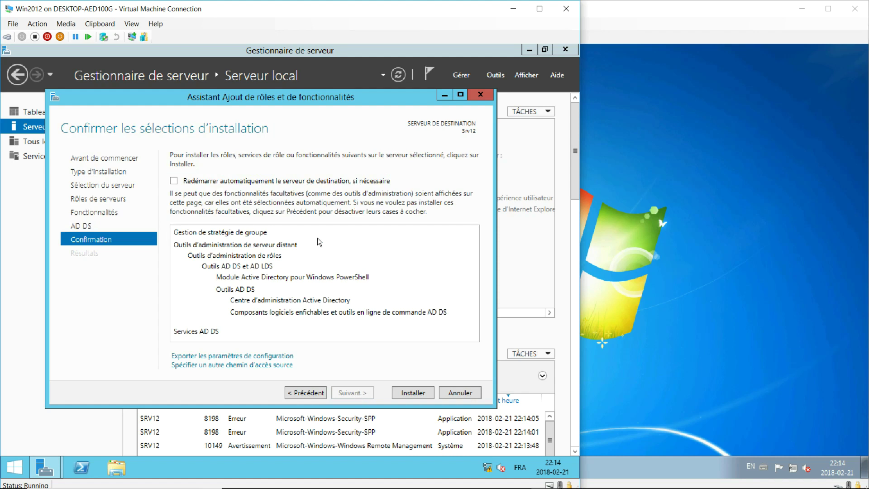
{"action": "left_click", "coordinate": [419, 393]}
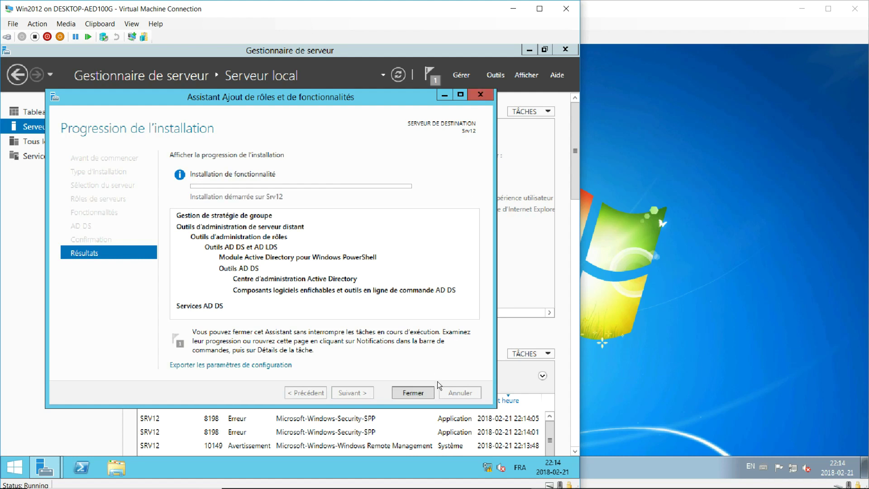
{"action": "left_click", "coordinate": [427, 392]}
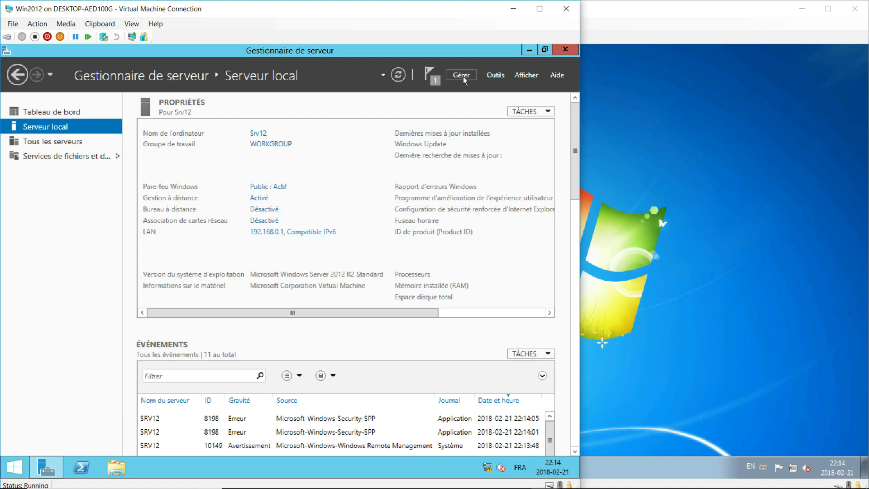
{"action": "left_click", "coordinate": [430, 79]}
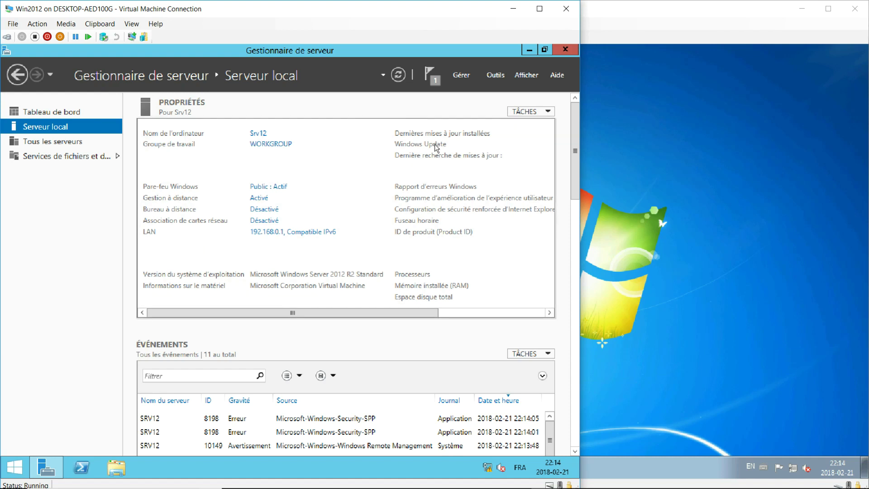
Start the domain controller promotion as a new forest with root domain test.lan
{"action": "left_click", "coordinate": [430, 73]}
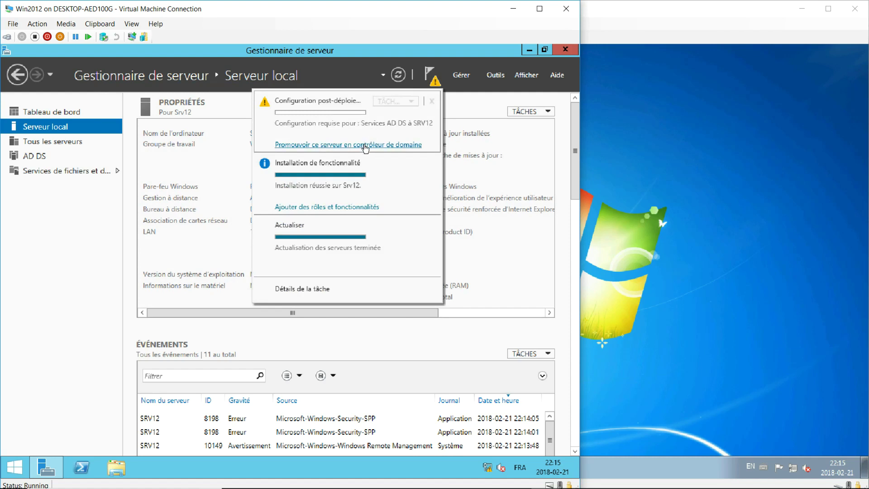
{"action": "left_click", "coordinate": [365, 146]}
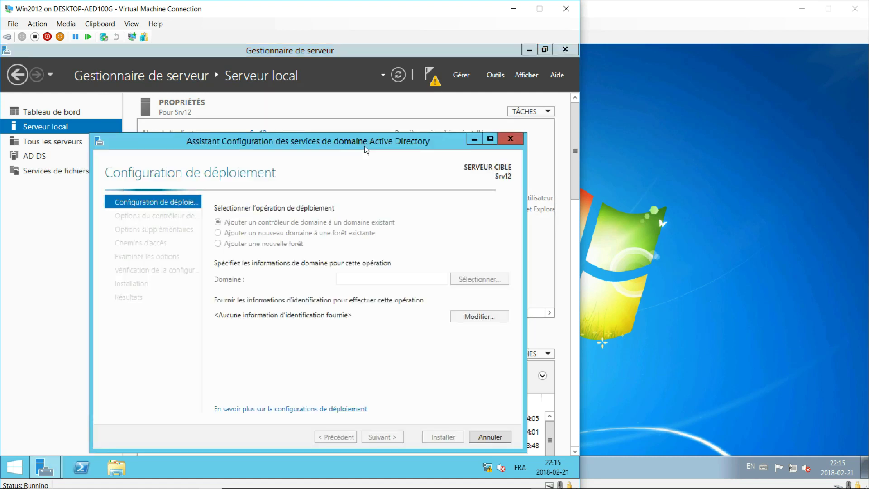
{"action": "left_click", "coordinate": [366, 278]}
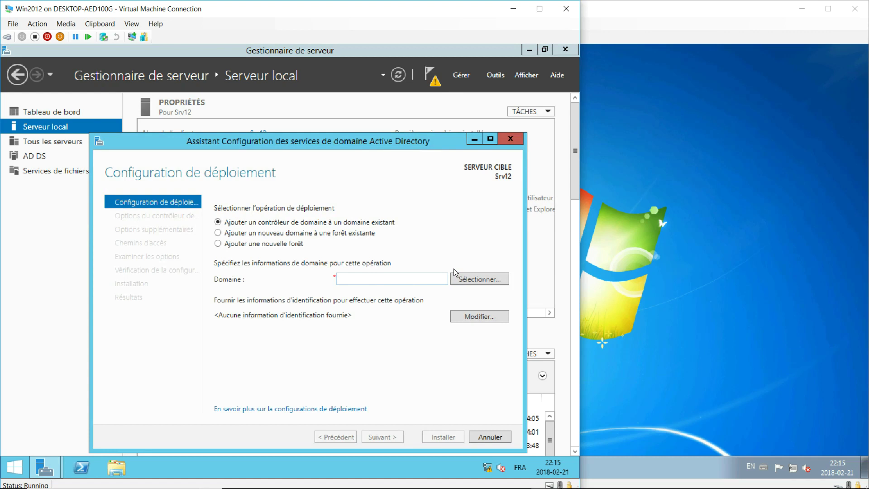
{"action": "type", "text": "test.lan"}
{"action": "left_click", "coordinate": [218, 244]}
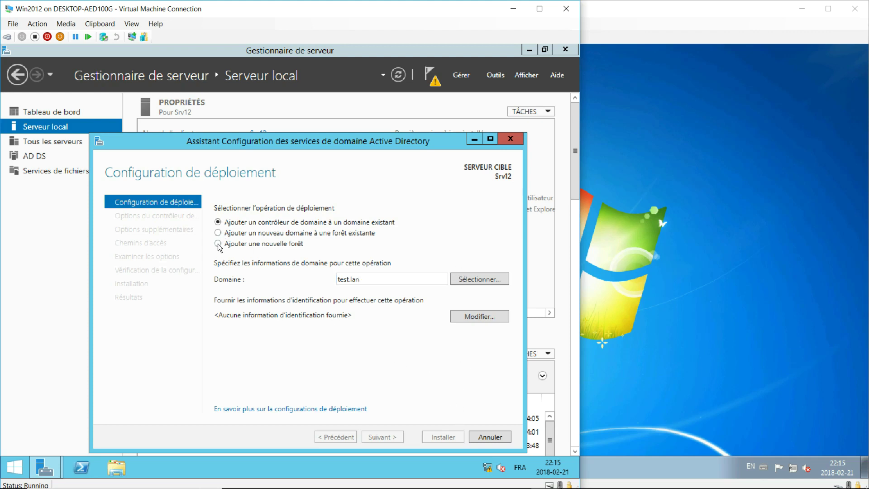
{"action": "left_click", "coordinate": [355, 281]}
{"action": "type", "text": "t"}
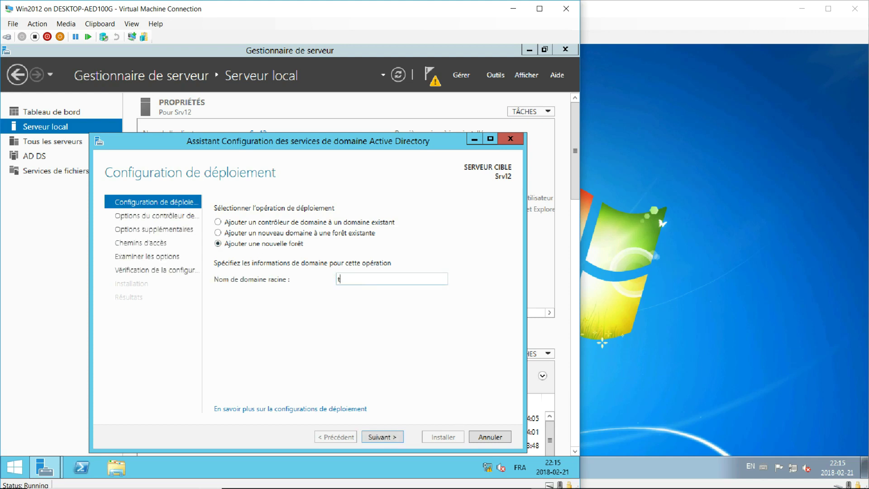
{"action": "type", "text": "ext.lan"}
{"action": "left_click", "coordinate": [401, 438]}
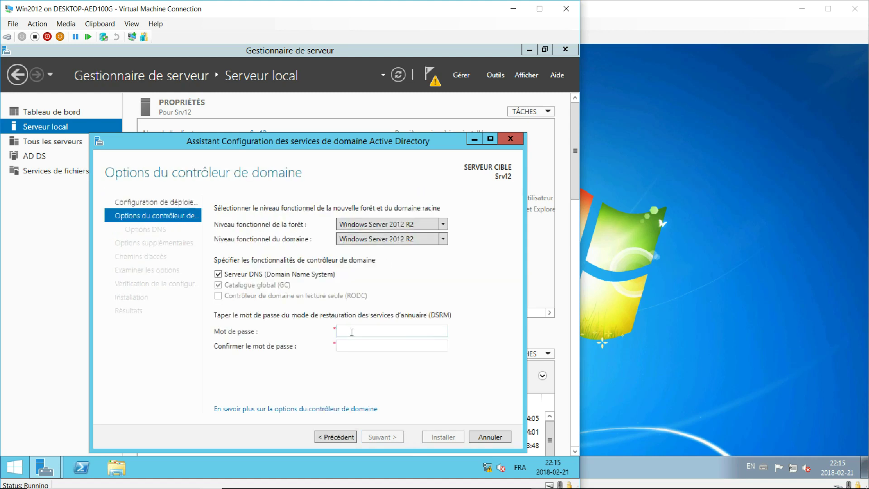
Enter and confirm the Directory Services Restore Mode password
{"action": "key", "text": "BackSpace"}
{"action": "key", "text": "BackSpace"}
{"action": "key", "text": "BackSpace"}
{"action": "key", "text": "BackSpace"}
{"action": "key", "text": "Tab"}
Accept the DNS options, NetBIOS name TEST and default paths, then run the prerequisite check
{"action": "left_click", "coordinate": [401, 437]}
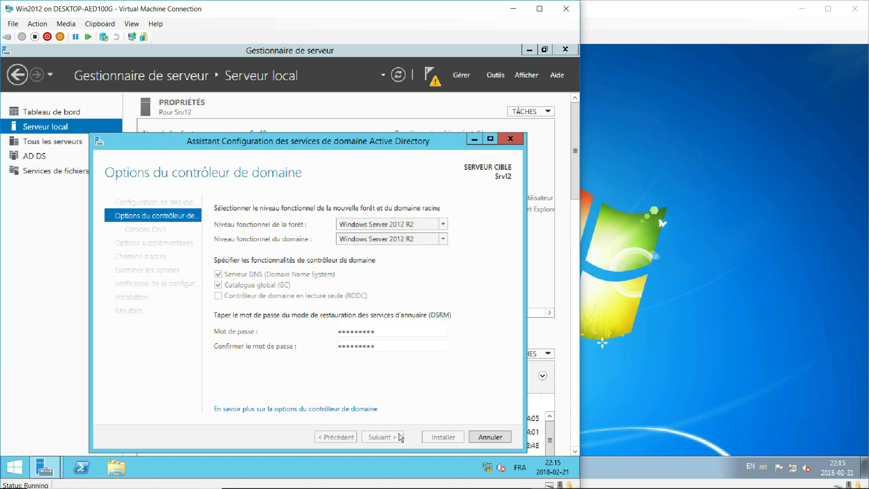
{"action": "left_click", "coordinate": [397, 438]}
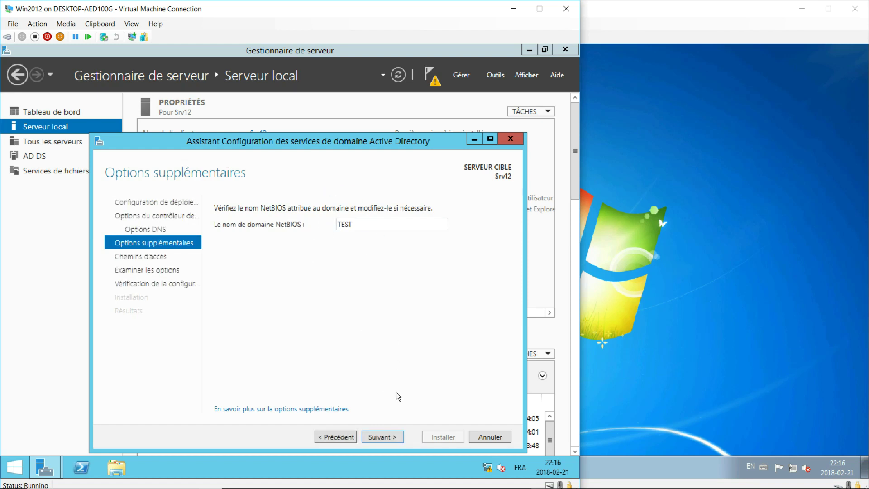
{"action": "left_click", "coordinate": [393, 435]}
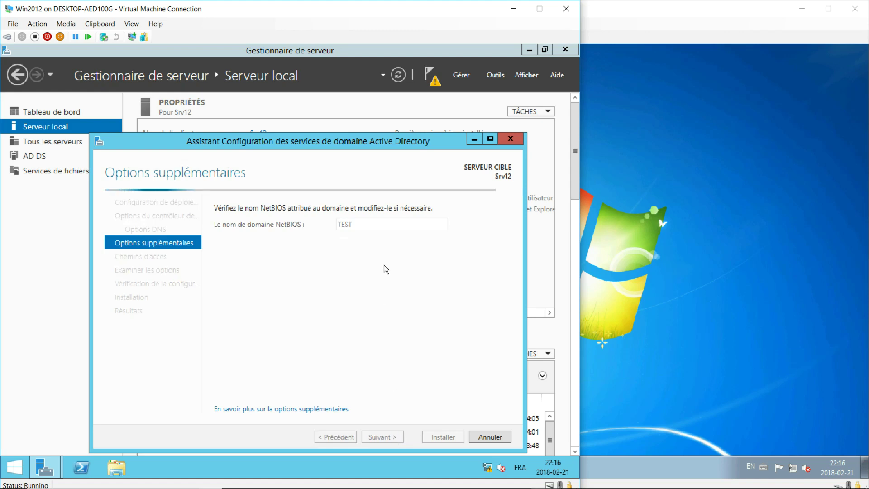
{"action": "left_click", "coordinate": [388, 438]}
{"action": "left_click", "coordinate": [387, 437]}
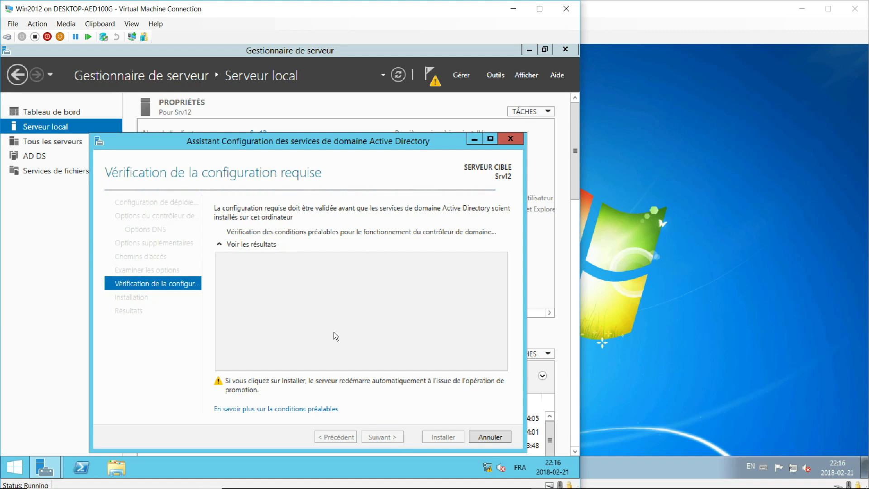
Review the prerequisite results, install the domain controller, and close the wizard as Srv12 restarts
{"action": "mouse_move", "coordinate": [504, 293]}
{"action": "left_mouse_down"}
{"action": "mouse_move", "coordinate": [506, 344]}
{"action": "mouse_move", "coordinate": [504, 309]}
{"action": "left_mouse_up"}
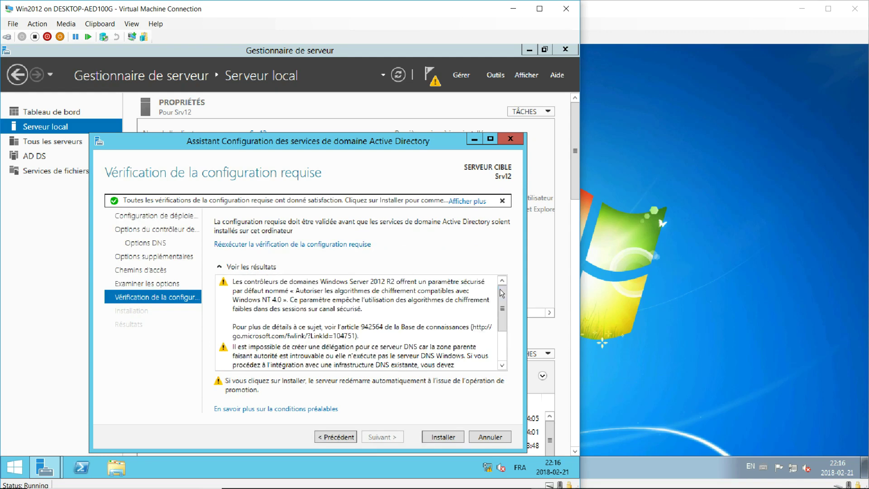
{"action": "scroll", "coordinate": [501, 328], "scroll_direction": "down", "scroll_amount": 2}
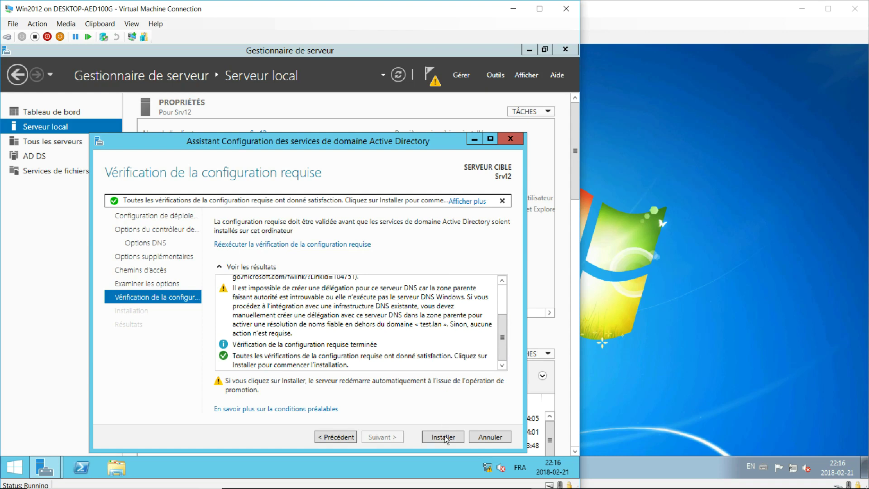
{"action": "left_click", "coordinate": [445, 434]}
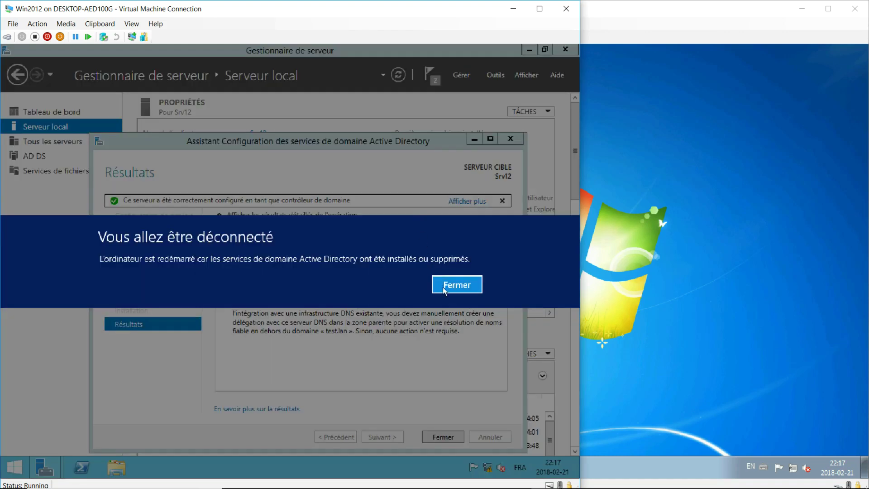
{"action": "left_click", "coordinate": [444, 288]}
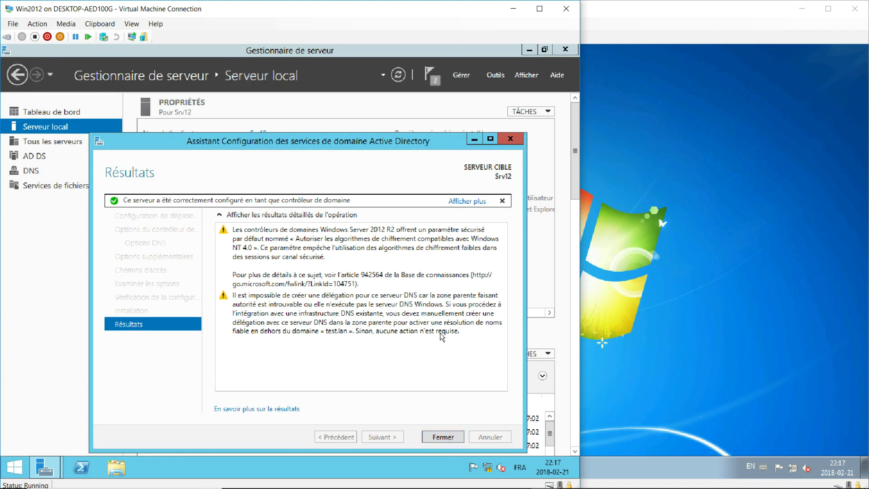
{"action": "left_click", "coordinate": [443, 437]}
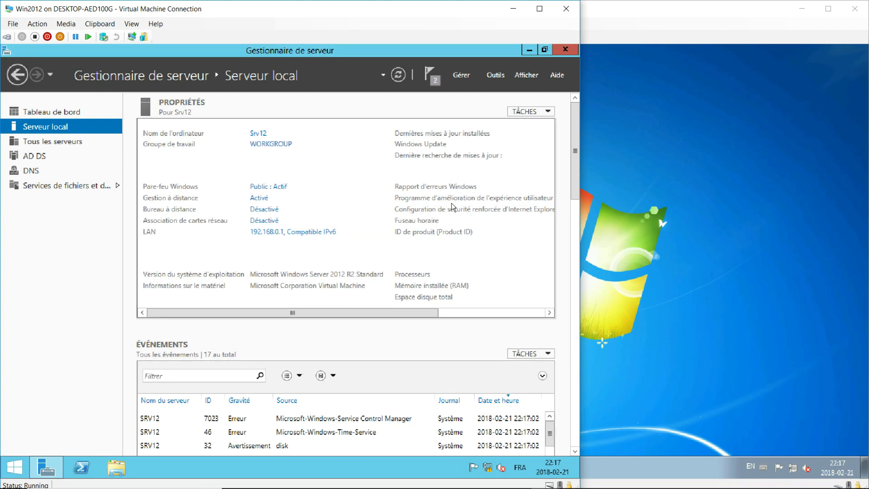
{"action": "left_click", "coordinate": [429, 72]}
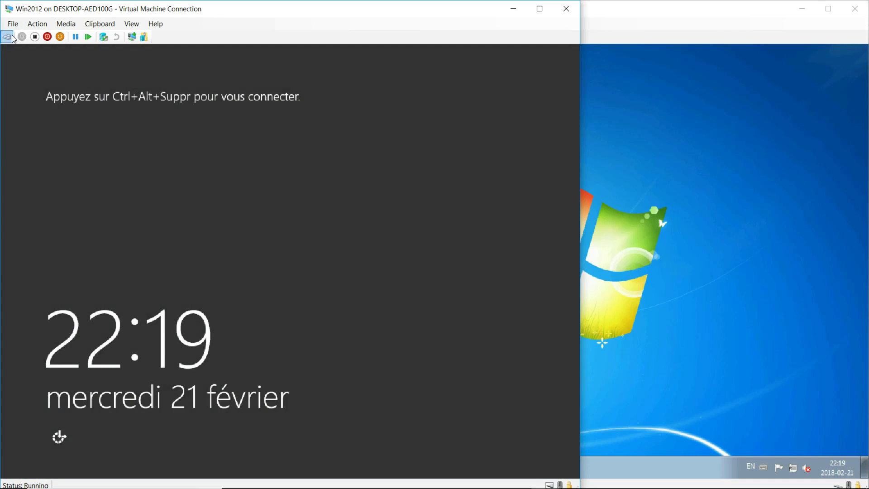
Sign in to Srv12 as the domain administrator with the account password
{"action": "left_click", "coordinate": [7, 36]}
{"action": "type", "text": "*******"}
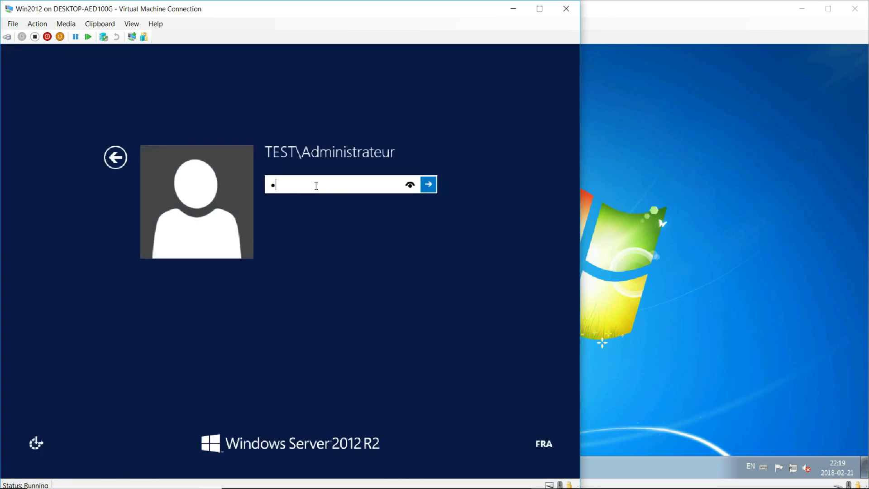
{"action": "type", "text": "*"}
{"action": "left_click", "coordinate": [429, 184]}
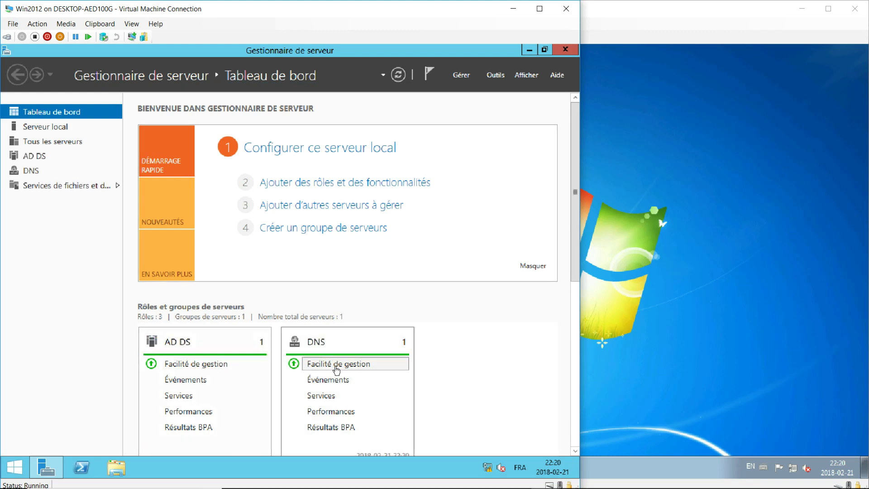
Check the dashboard's roles list, then bring the Windows 7 Client VM to the front
{"action": "scroll", "coordinate": [194, 342], "scroll_direction": "down", "scroll_amount": 2}
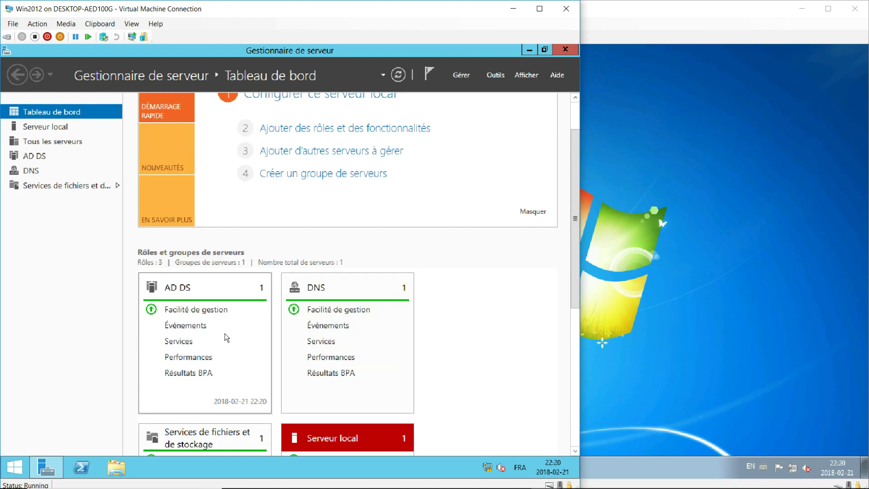
{"action": "scroll", "coordinate": [323, 271], "scroll_direction": "down", "scroll_amount": 1}
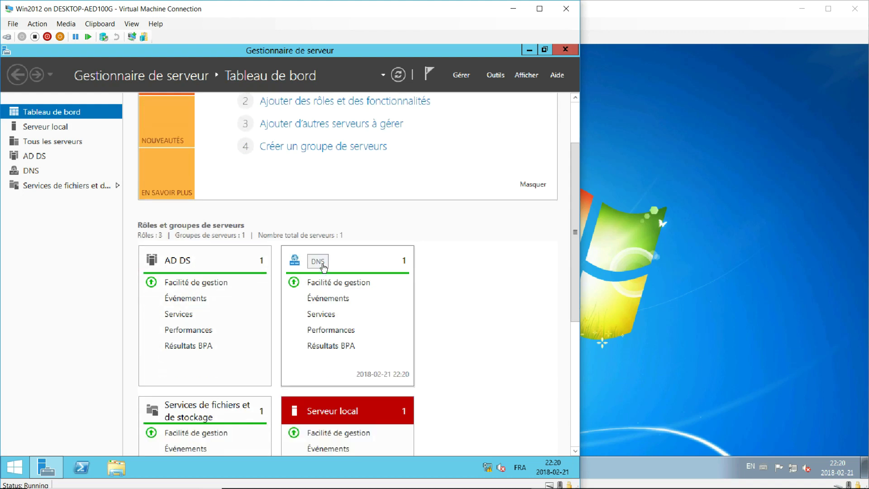
{"action": "scroll", "coordinate": [340, 260], "scroll_direction": "down", "scroll_amount": 2}
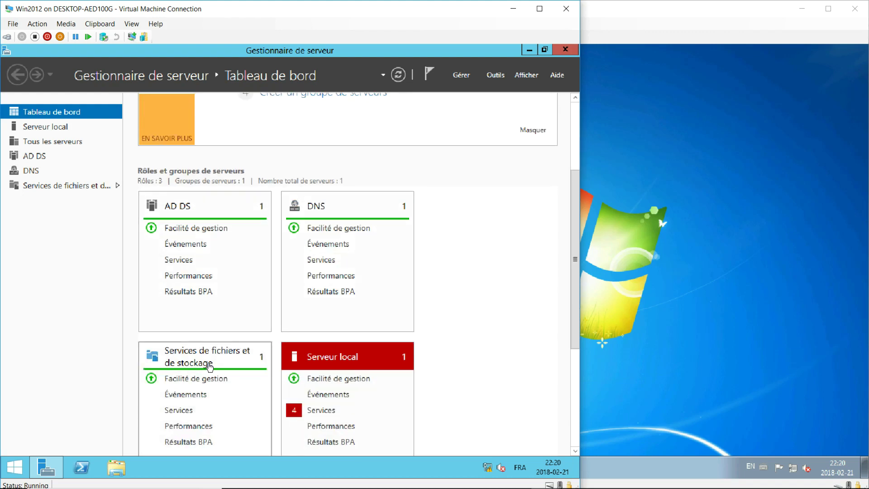
{"action": "scroll", "coordinate": [218, 353], "scroll_direction": "up", "scroll_amount": 4}
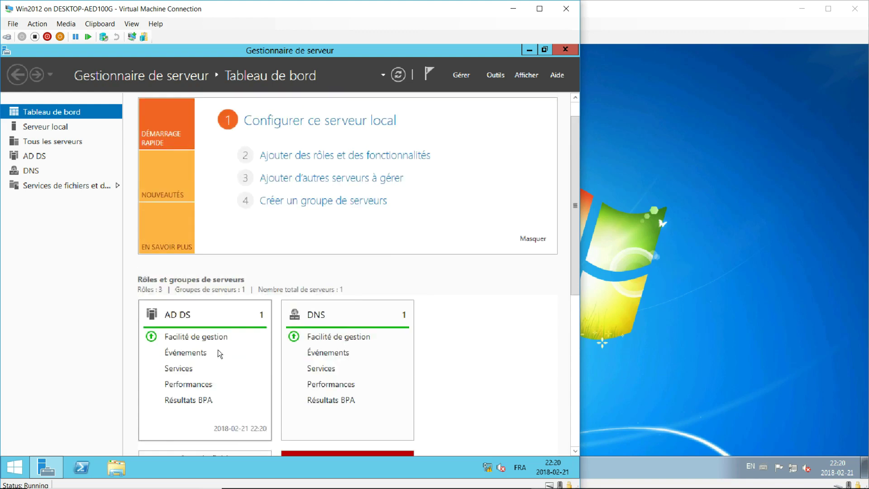
{"action": "left_click", "coordinate": [592, 290]}
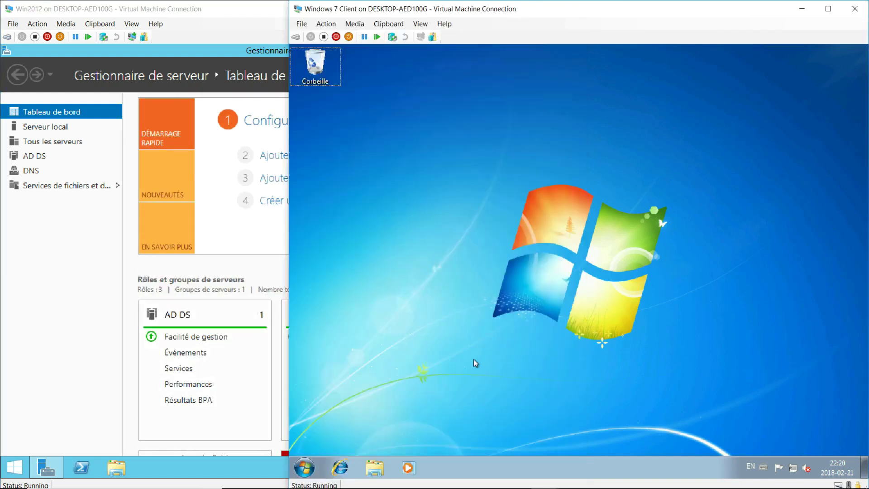
Open the IPv4 properties of the client's Local Area Connection via Network and Sharing Center
{"action": "left_click", "coordinate": [792, 468]}
{"action": "right_click", "coordinate": [793, 468]}
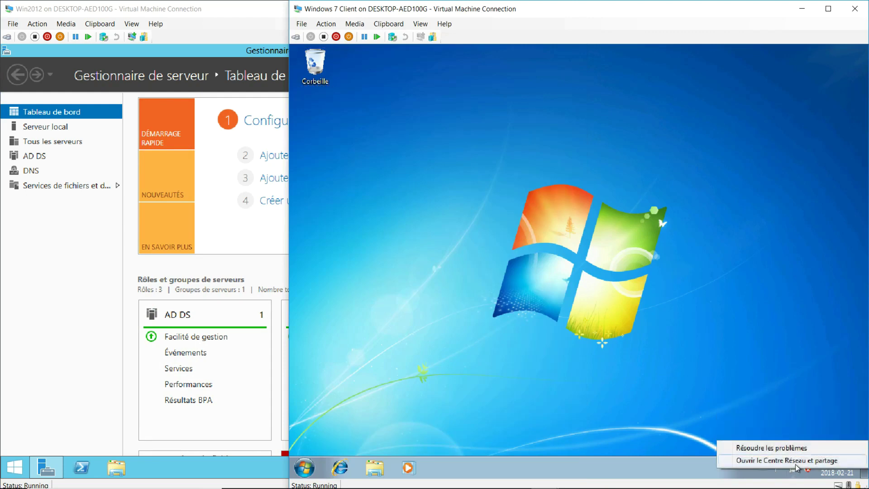
{"action": "left_click", "coordinate": [787, 459]}
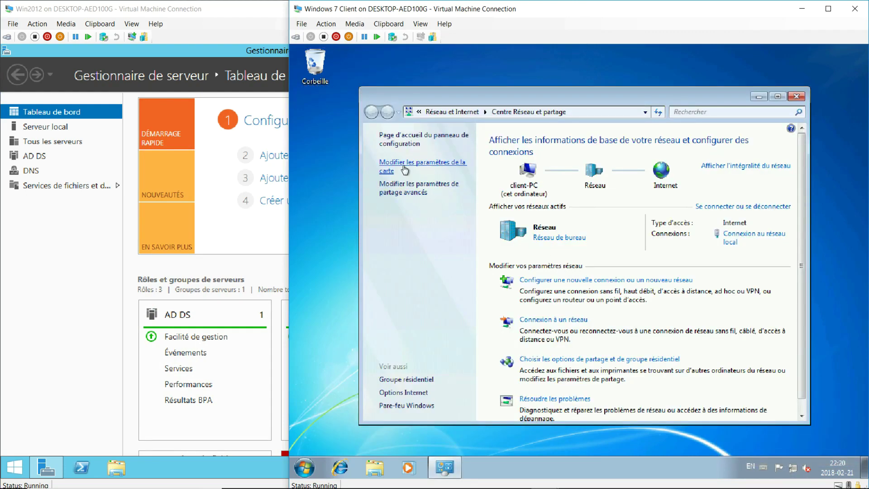
{"action": "left_click", "coordinate": [404, 165]}
{"action": "left_click", "coordinate": [402, 164]}
{"action": "right_click", "coordinate": [424, 156]}
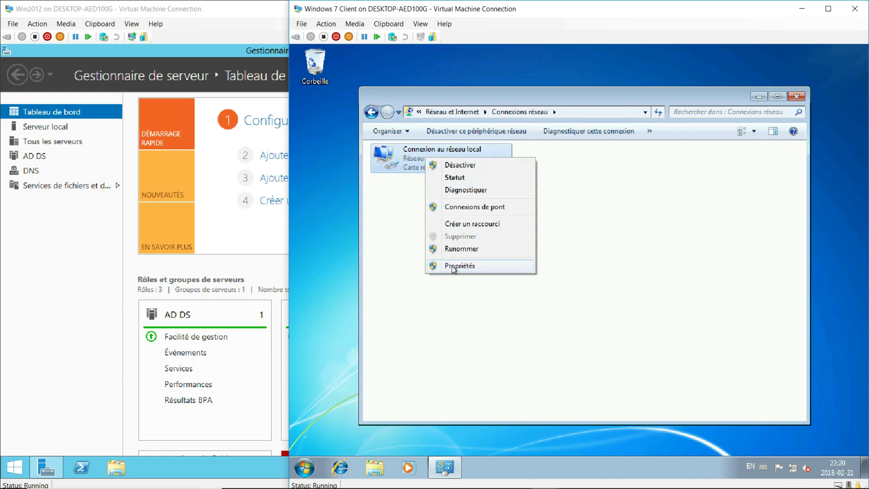
{"action": "left_click", "coordinate": [459, 266]}
{"action": "double_click", "coordinate": [460, 271]}
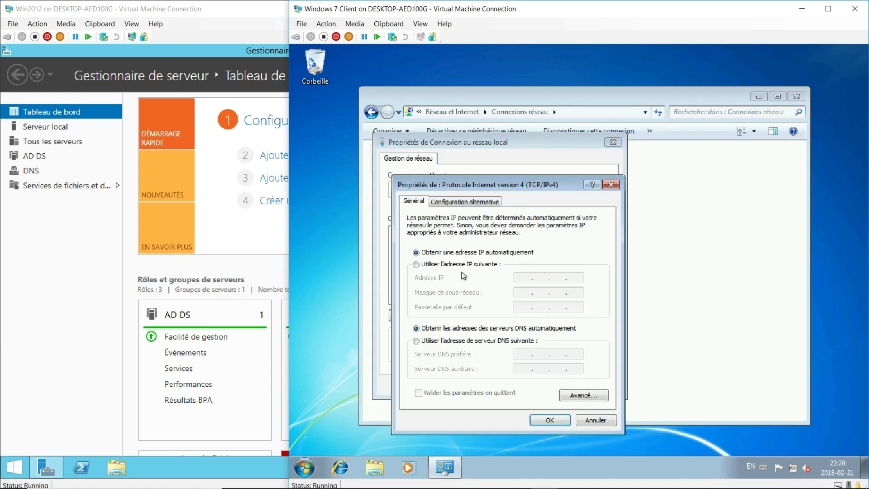
Set static IP 192.168.0.11, mask 255.255.255.0 and DNS 192.168.0.1, then confirm
{"action": "left_click", "coordinate": [423, 268]}
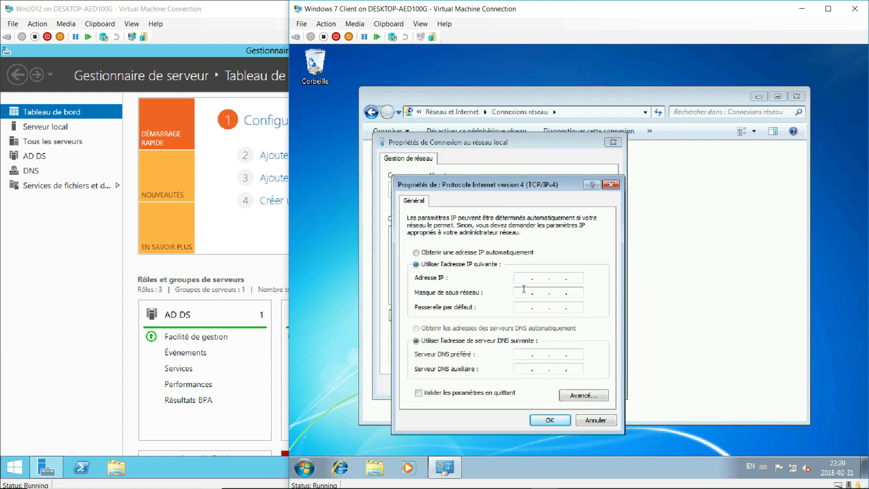
{"action": "type", "text": "192 . 168 . 0 . 11"}
{"action": "key", "text": "Tab"}
{"action": "left_click", "coordinate": [525, 354]}
{"action": "type", "text": "192 . 168 . 0 . 11"}
{"action": "left_click", "coordinate": [550, 421]}
{"action": "left_click", "coordinate": [556, 389]}
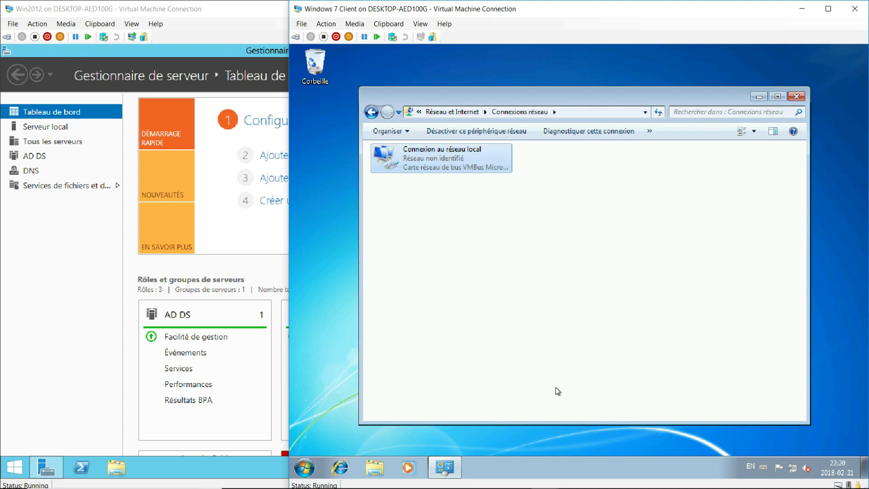
{"action": "left_click", "coordinate": [797, 96]}
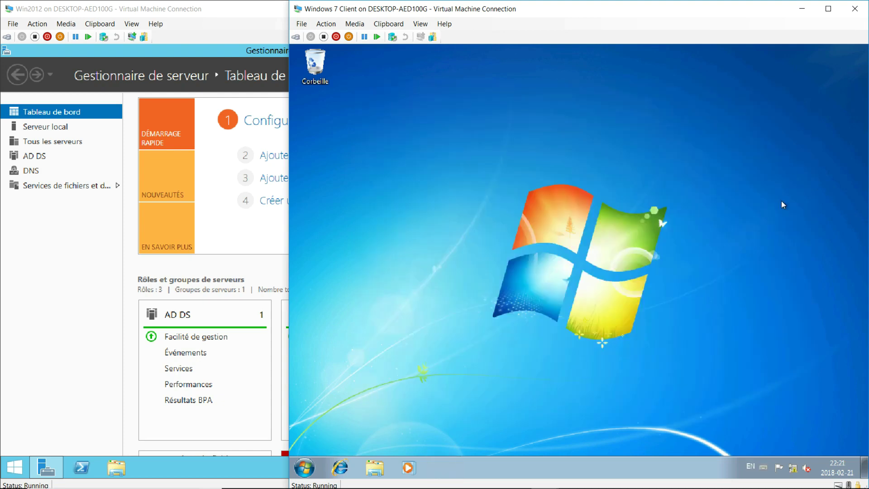
Open the client's System properties and the computer name and domain change dialog
{"action": "left_click", "coordinate": [305, 467]}
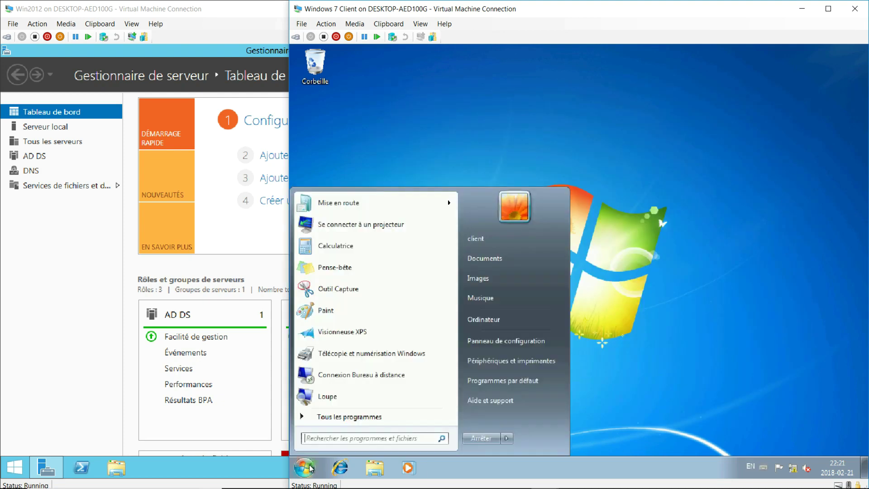
{"action": "left_click", "coordinate": [513, 317]}
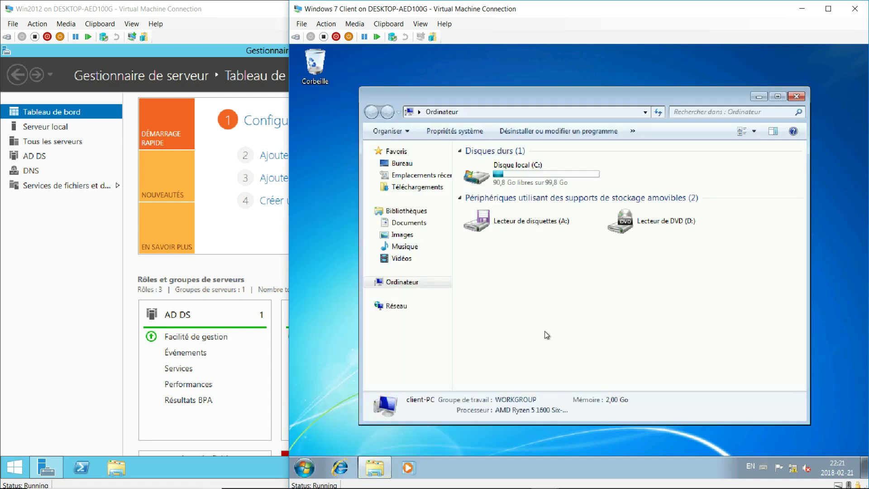
{"action": "left_click", "coordinate": [799, 96]}
{"action": "left_click", "coordinate": [305, 468]}
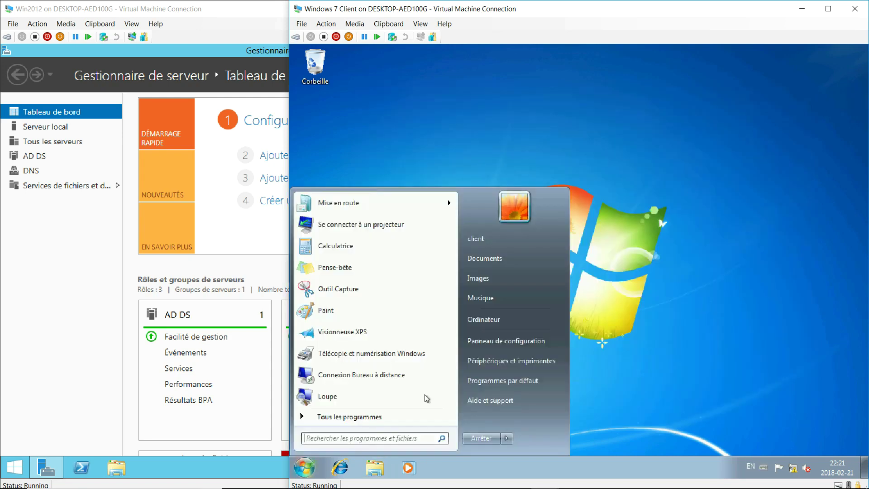
{"action": "right_click", "coordinate": [532, 326]}
{"action": "left_click", "coordinate": [570, 420]}
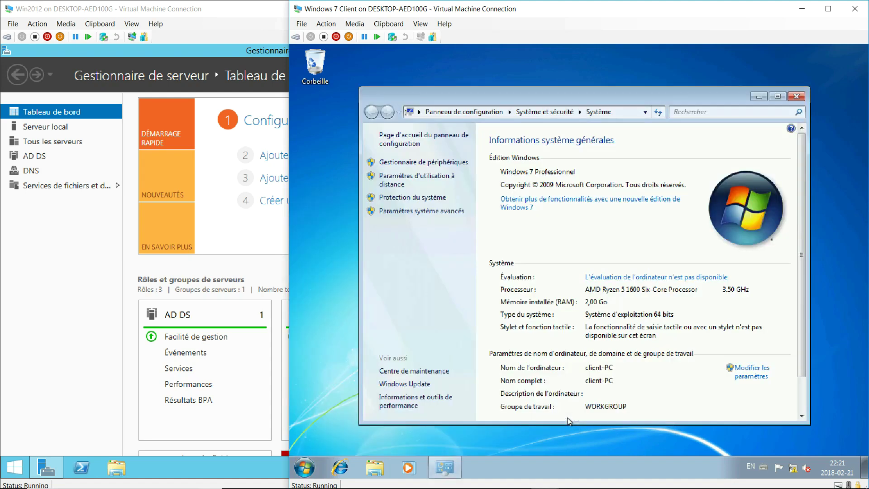
{"action": "left_click", "coordinate": [751, 374]}
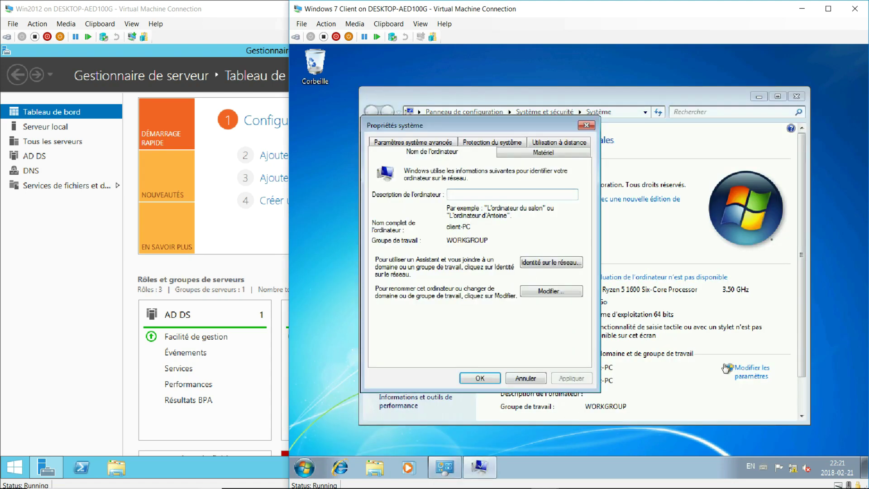
{"action": "left_click", "coordinate": [544, 299]}
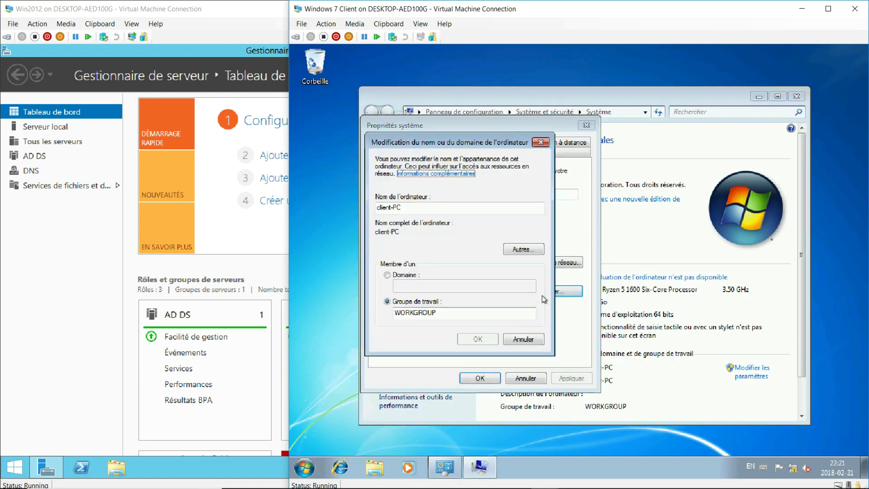
Join the client to domain test.lan using the domain administrator credentials
{"action": "left_click", "coordinate": [386, 276]}
{"action": "type", "text": "testé"}
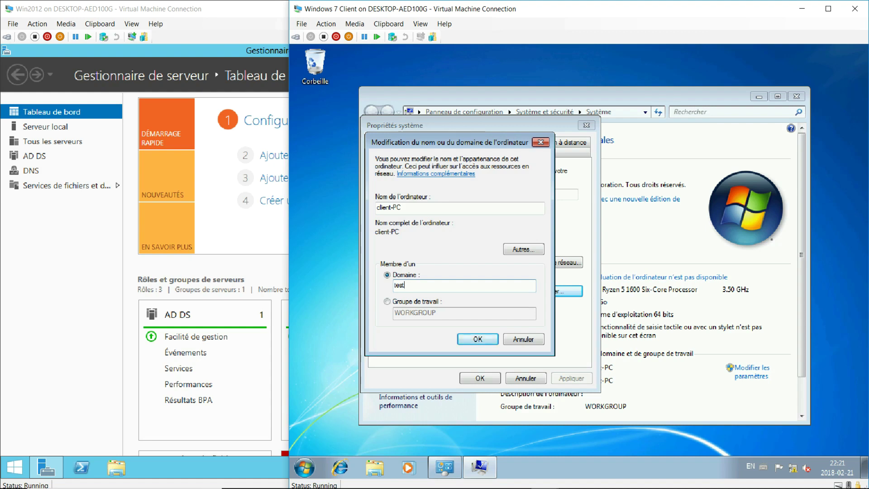
{"action": "type", "text": ".lan"}
{"action": "left_click", "coordinate": [478, 339]}
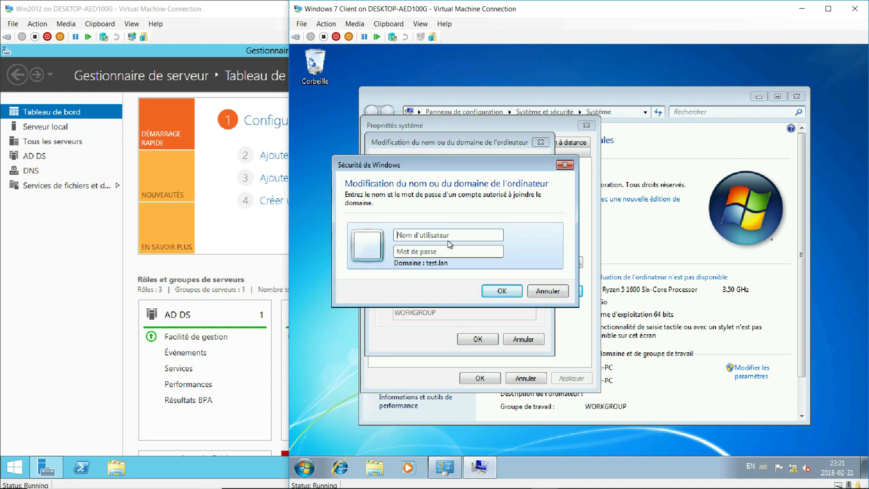
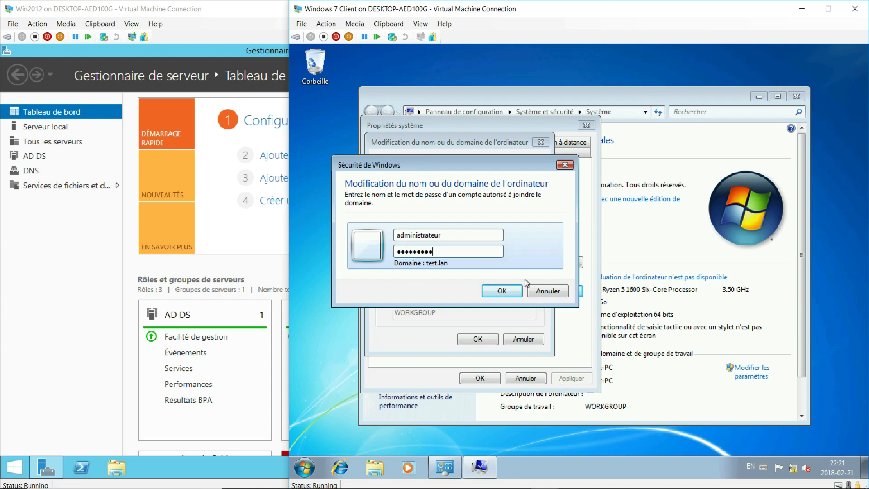
{"action": "left_click", "coordinate": [513, 290]}
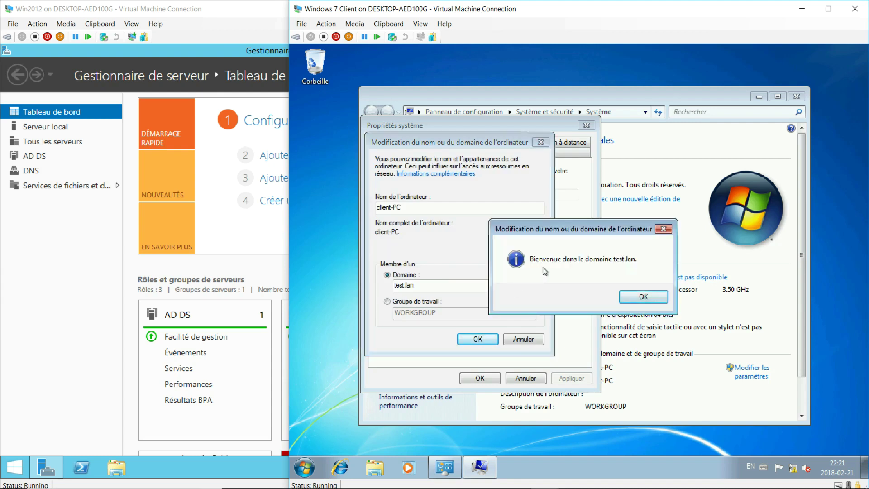
Acknowledge the test.lan welcome, restart the client now, and open the server's Tools menu
{"action": "left_click", "coordinate": [643, 297]}
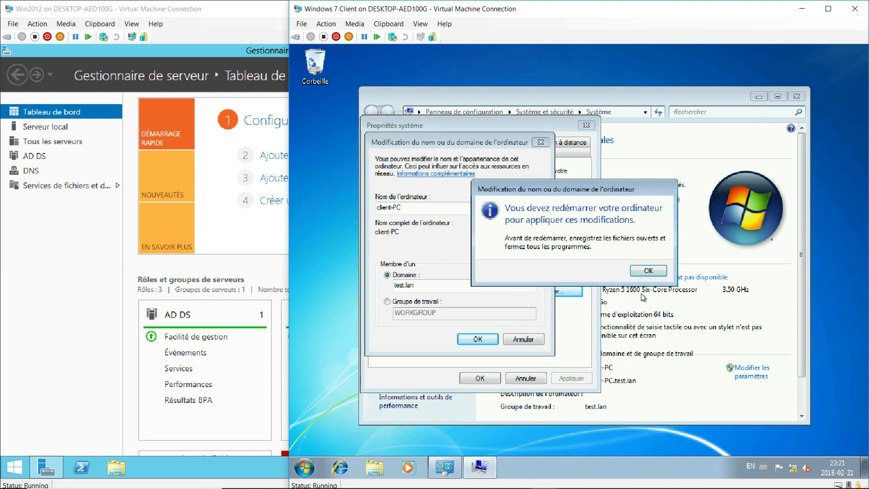
{"action": "left_click", "coordinate": [646, 270]}
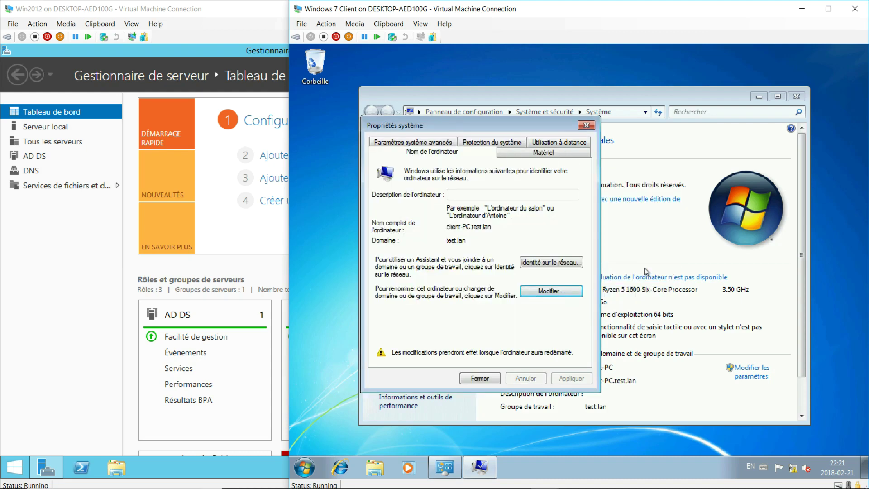
{"action": "left_click", "coordinate": [491, 379]}
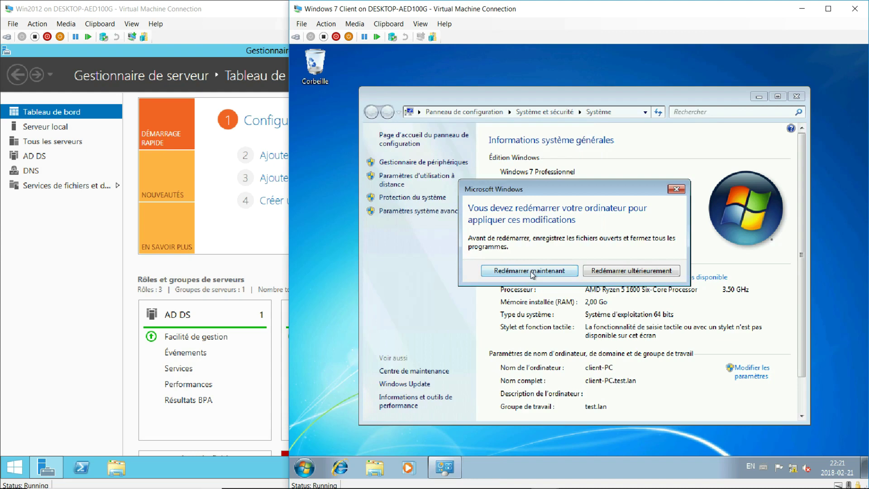
{"action": "left_click", "coordinate": [529, 271]}
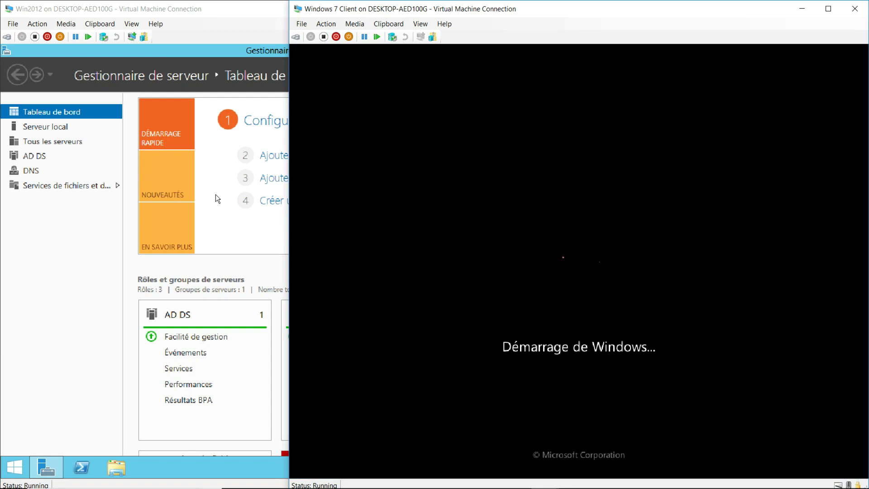
{"action": "left_click", "coordinate": [95, 278]}
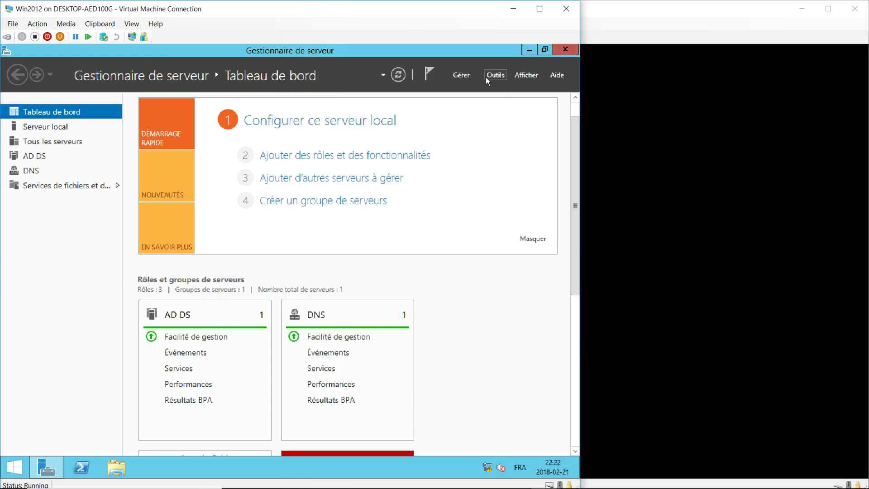
{"action": "left_click", "coordinate": [494, 74]}
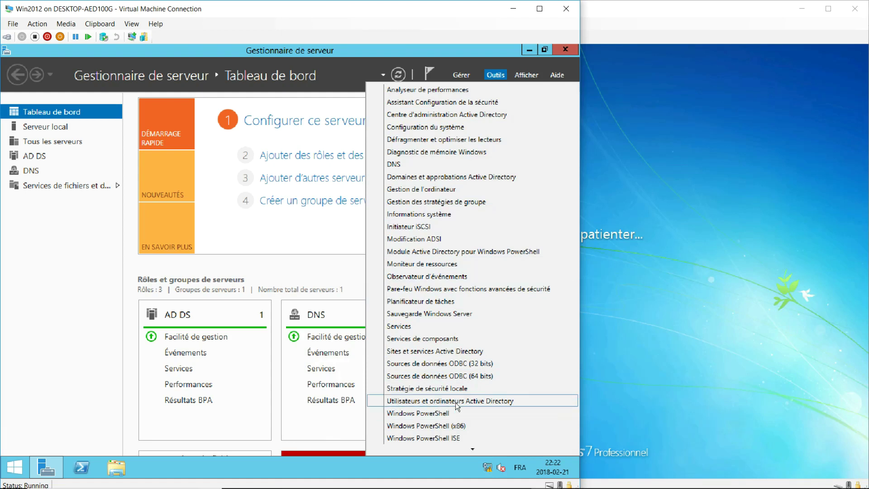
Try signing in to the client as Other User 'administrateur'; dismiss the incorrect-logon error
{"action": "left_click", "coordinate": [589, 254]}
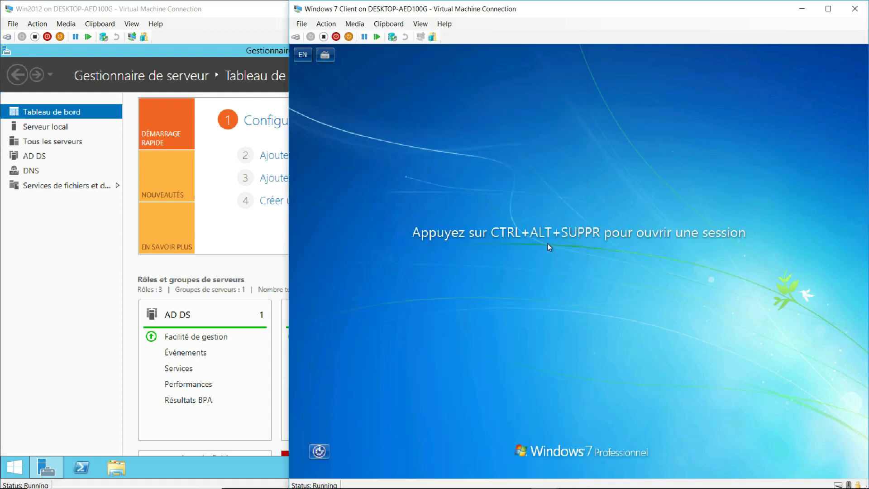
{"action": "left_click", "coordinate": [296, 36]}
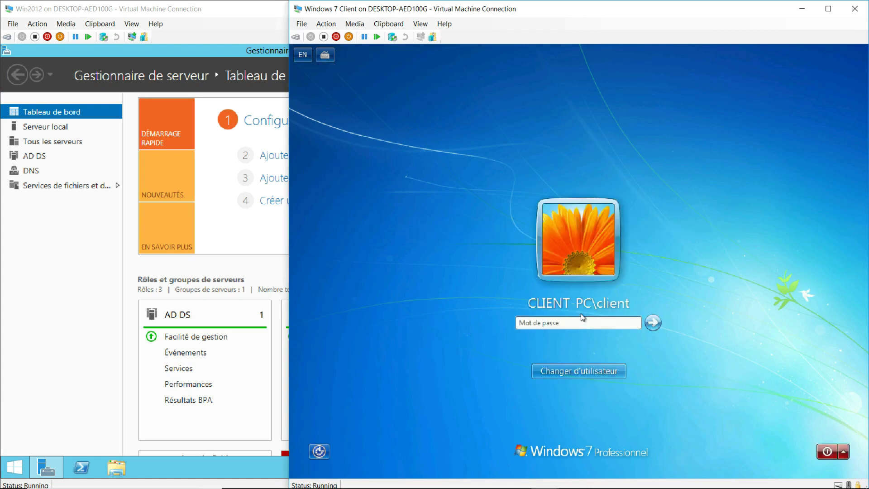
{"action": "left_click", "coordinate": [572, 371]}
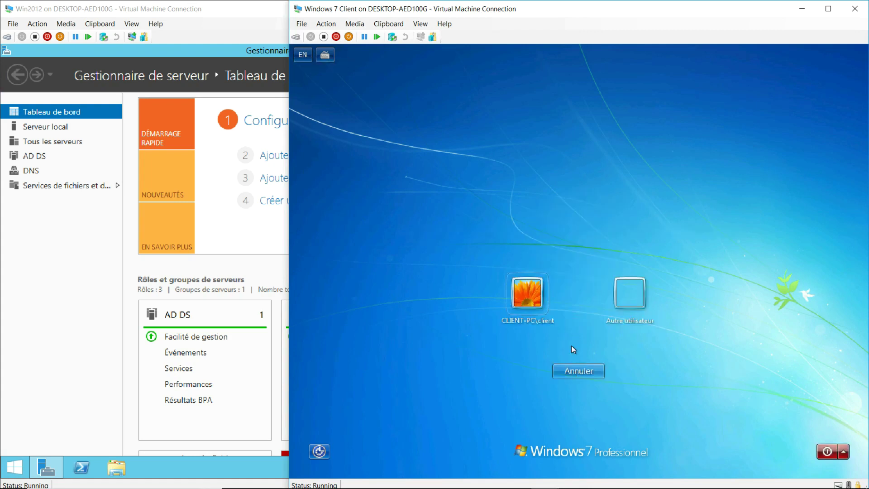
{"action": "left_click", "coordinate": [624, 302]}
{"action": "type", "text": "ad"}
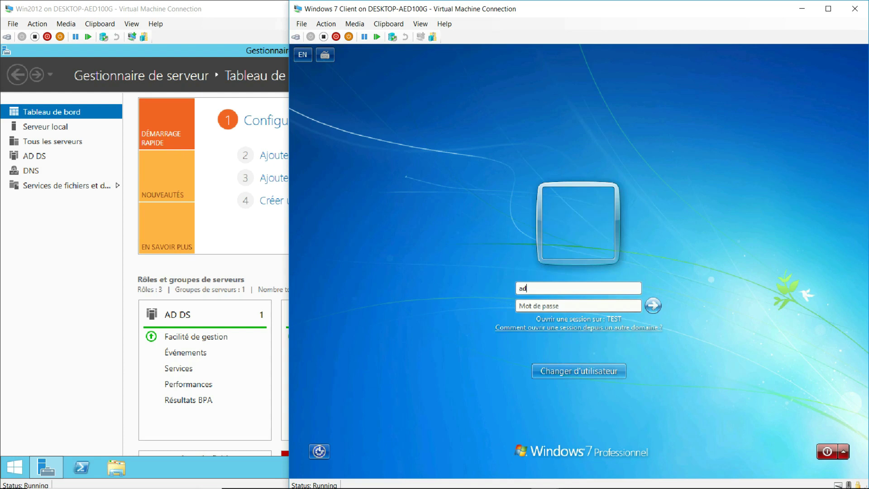
{"action": "type", "text": "ministrateur"}
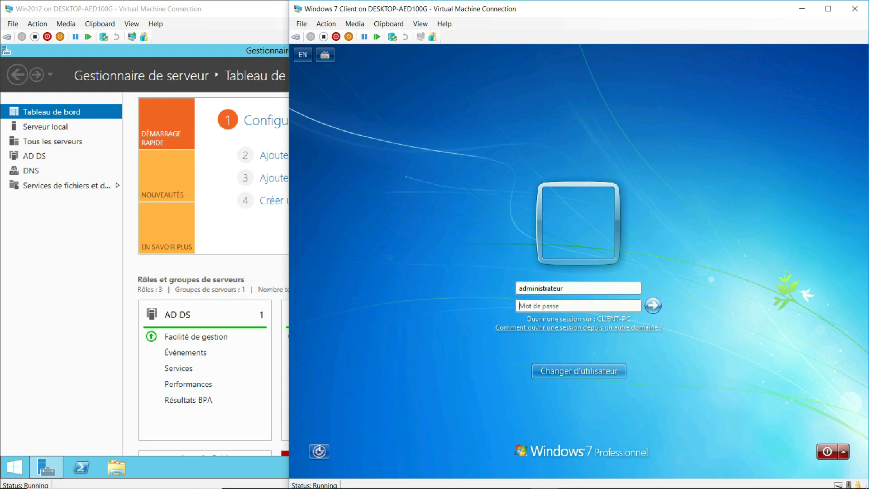
{"action": "type", "text": "********"}
{"action": "left_click", "coordinate": [652, 306]}
{"action": "left_click", "coordinate": [579, 370]}
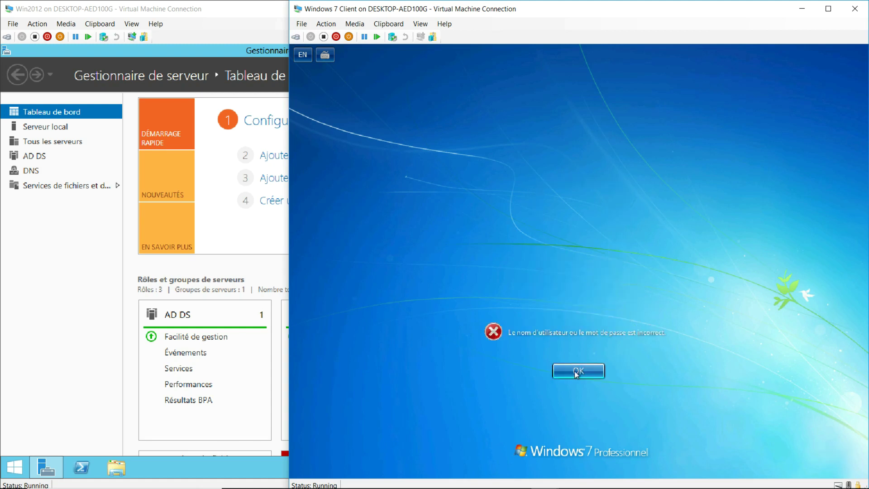
{"action": "left_click", "coordinate": [564, 371]}
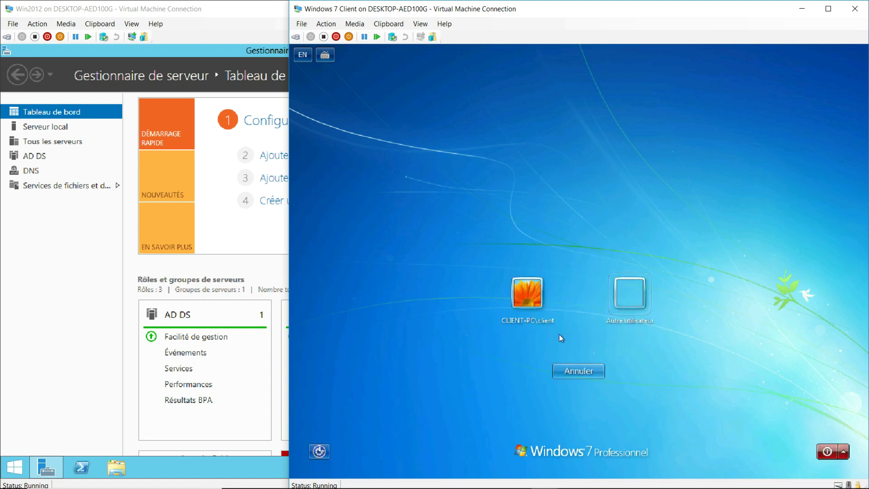
Log on to the client as test.lan\administrateur with the domain password
{"action": "left_click", "coordinate": [617, 302]}
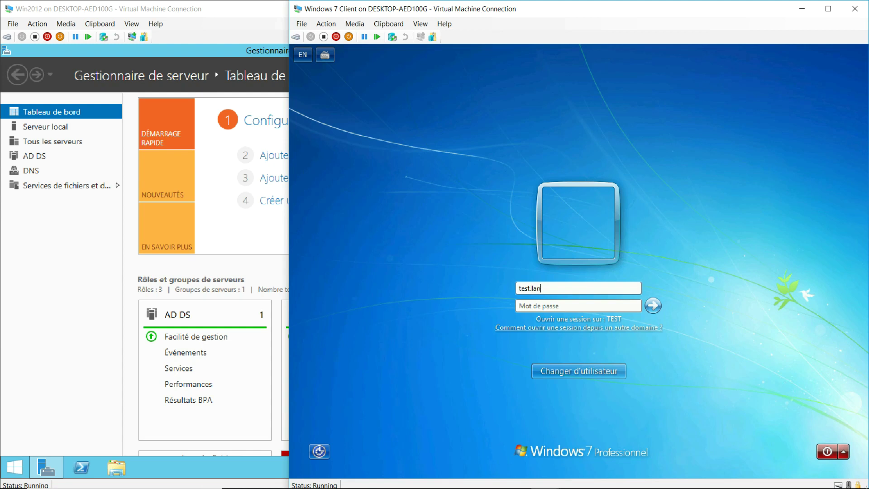
{"action": "type", "text": "\\administrateur"}
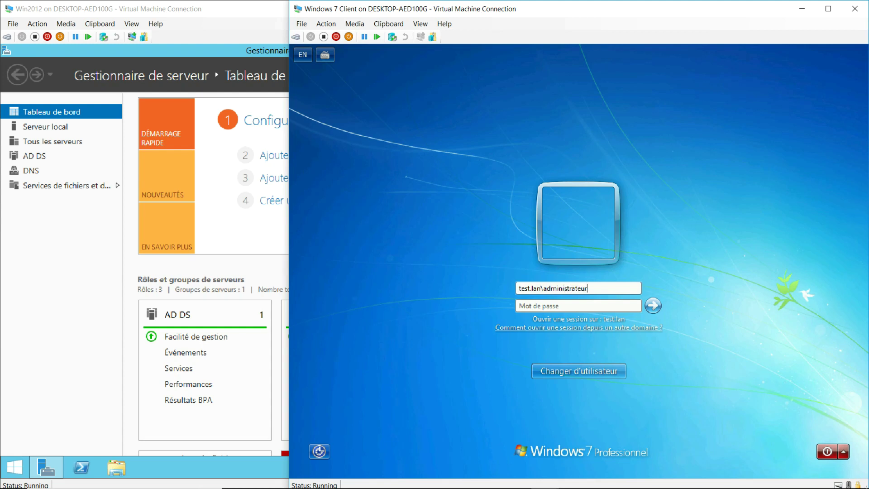
{"action": "key", "text": "Tab"}
{"action": "type", "text": "•••••••••"}
{"action": "left_click", "coordinate": [653, 306]}
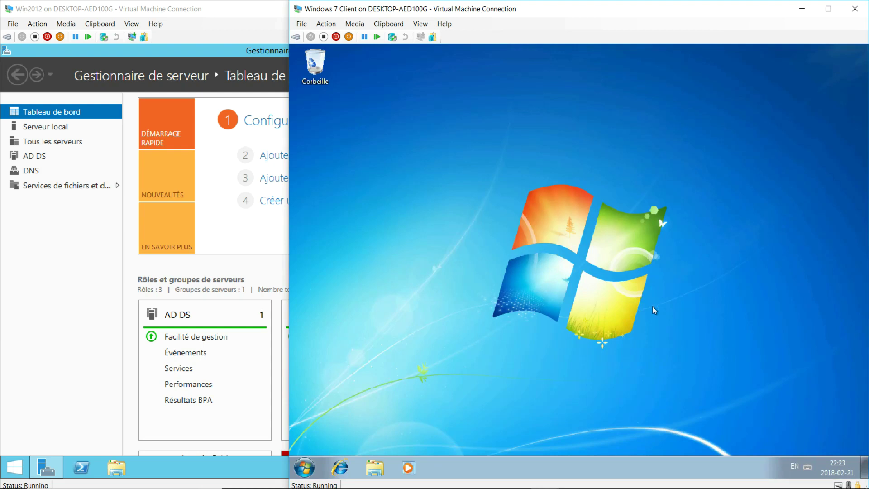
Open the client's System page to confirm domain test.lan, then bring the server VM forward
{"action": "left_click", "coordinate": [306, 468]}
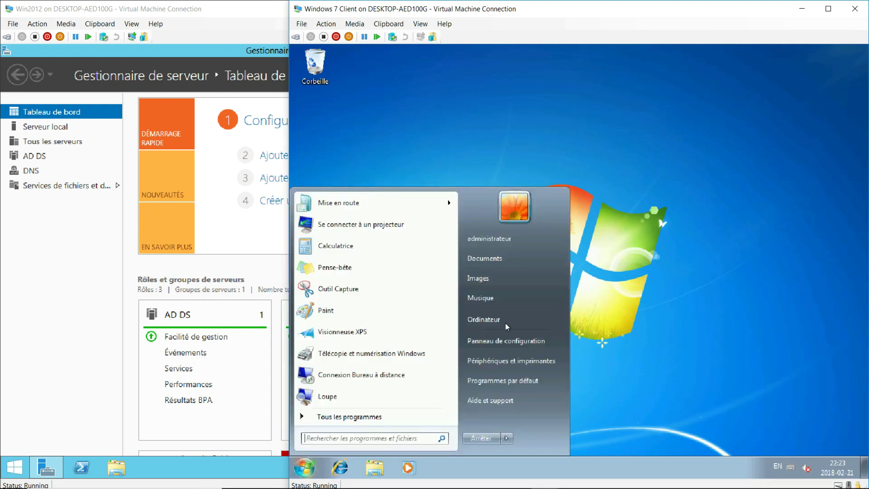
{"action": "left_click", "coordinate": [487, 319]}
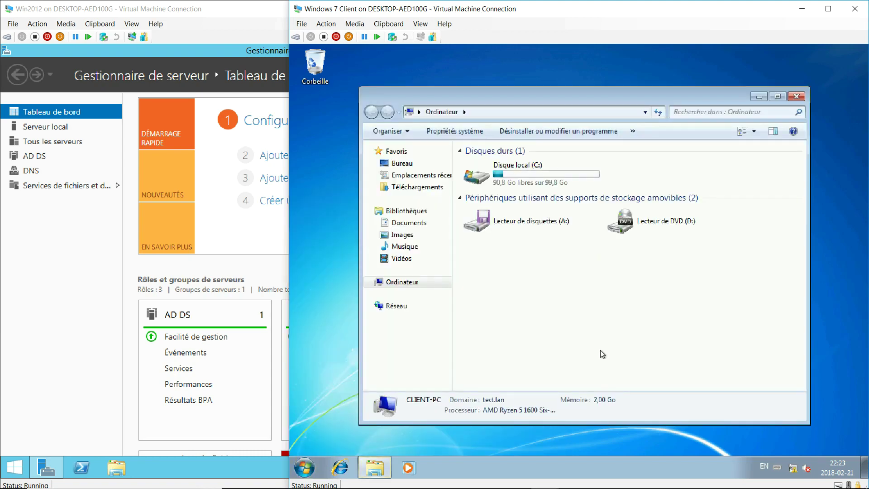
{"action": "left_click", "coordinate": [796, 97]}
{"action": "left_click", "coordinate": [304, 467]}
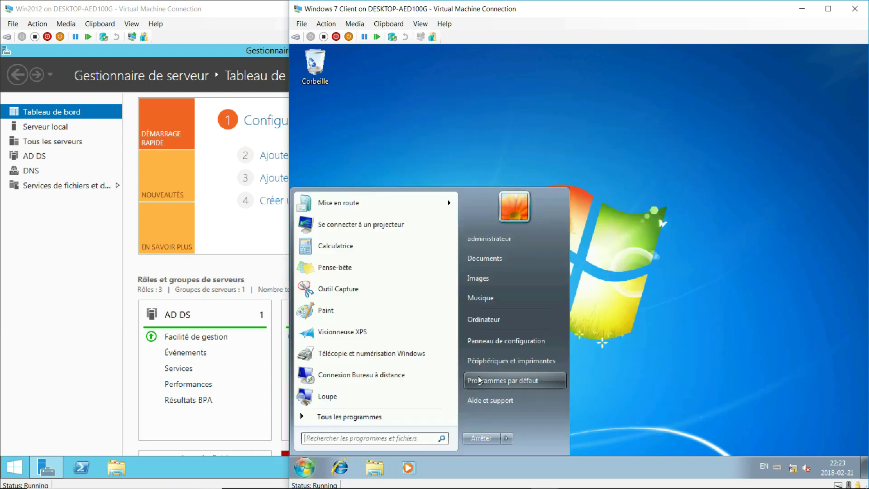
{"action": "right_click", "coordinate": [486, 322]}
{"action": "left_click", "coordinate": [523, 420]}
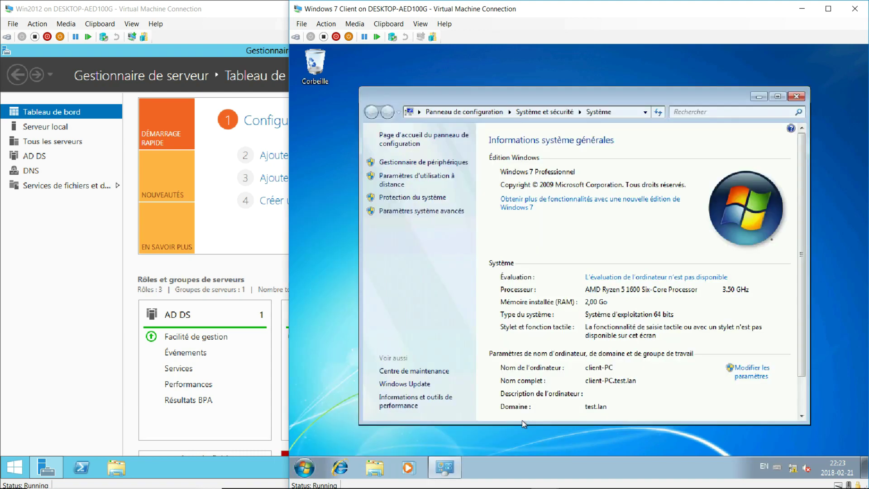
{"action": "scroll", "coordinate": [522, 411], "scroll_direction": "down", "scroll_amount": 2}
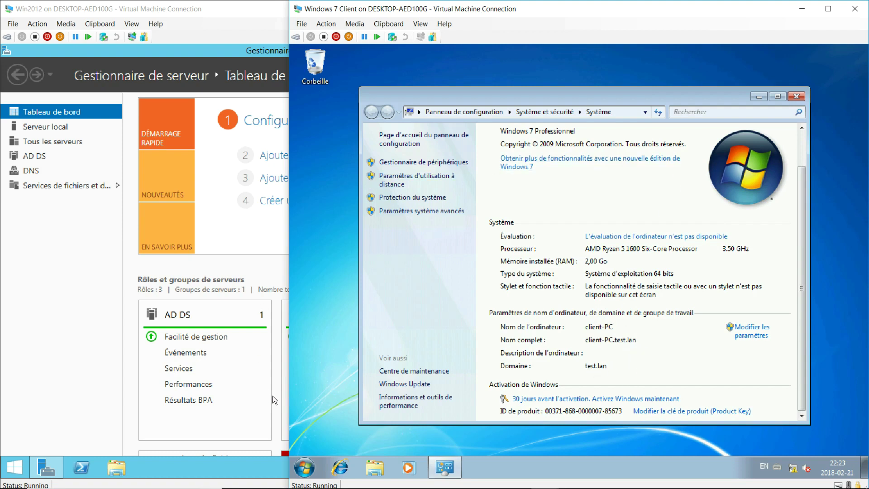
{"action": "left_click", "coordinate": [268, 468]}
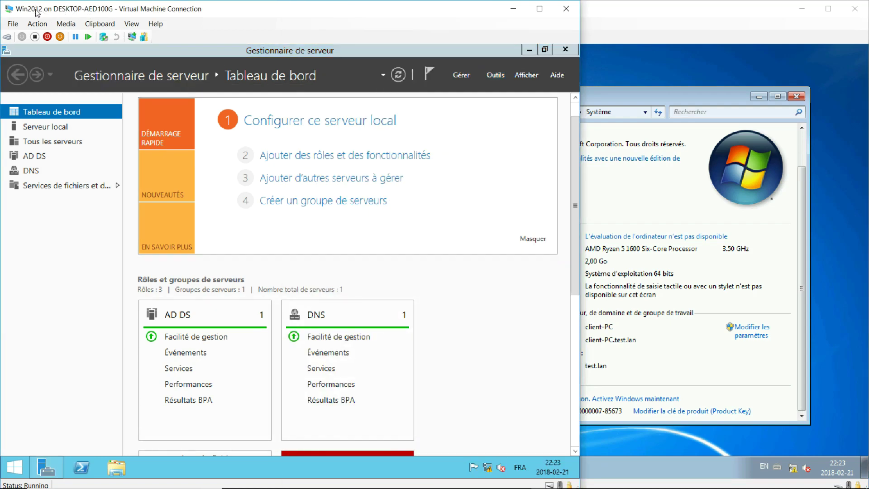
Check the server's network status and Serveur local properties: Srv12, test.lan, 192.168.0.1
{"action": "left_click", "coordinate": [606, 21]}
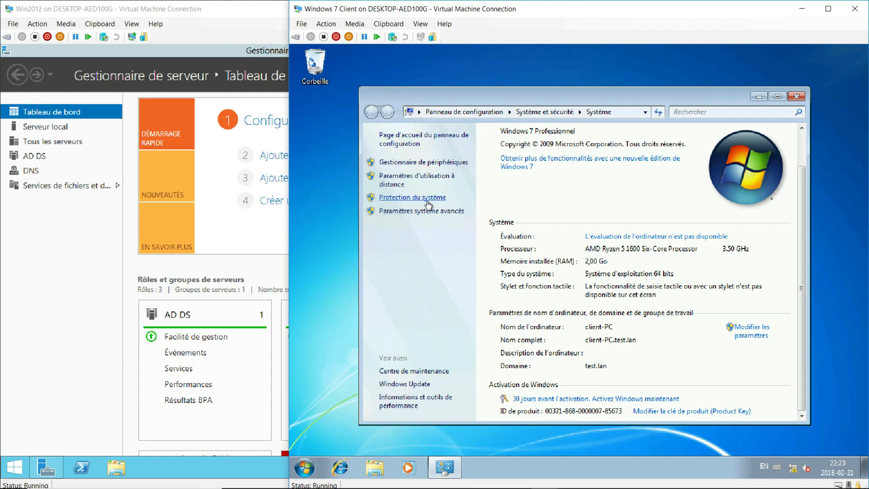
{"action": "left_click", "coordinate": [123, 245]}
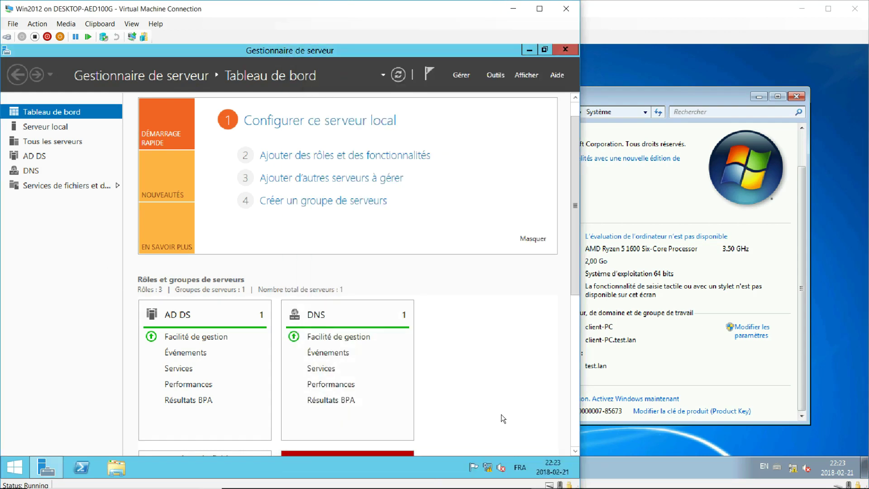
{"action": "left_click", "coordinate": [488, 468]}
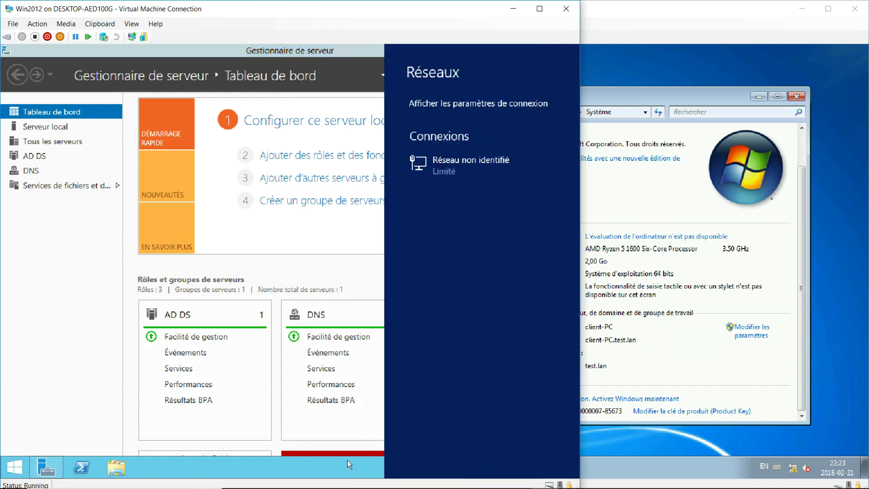
{"action": "left_click", "coordinate": [349, 464]}
{"action": "mouse_move", "coordinate": [488, 470]}
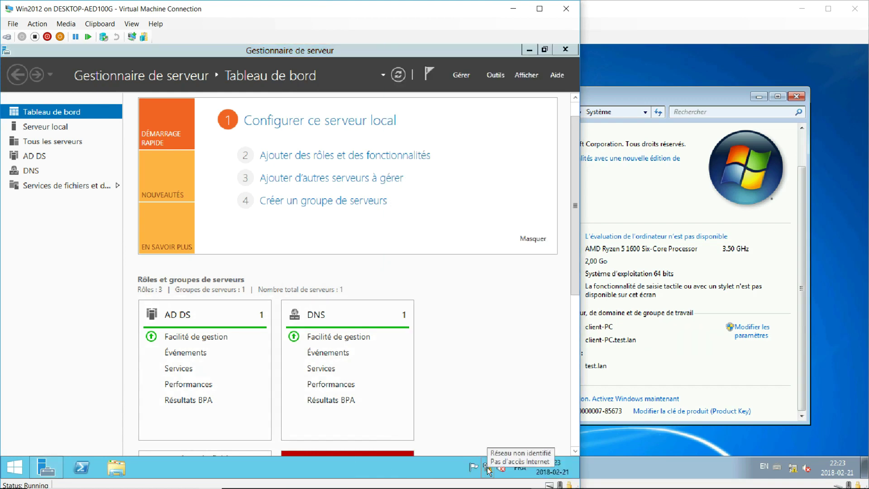
{"action": "left_click", "coordinate": [61, 127]}
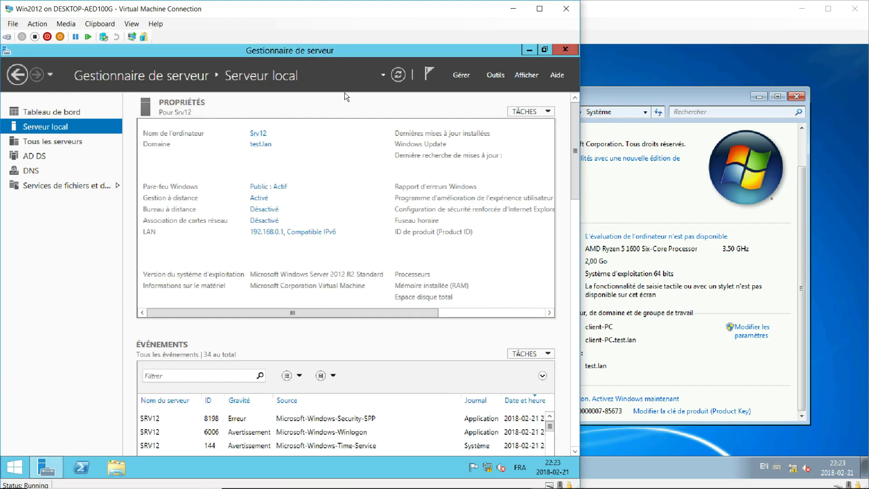
Open the Gérer menu, return to the dashboard, then switch back to the Windows 7 client
{"action": "left_click", "coordinate": [468, 75]}
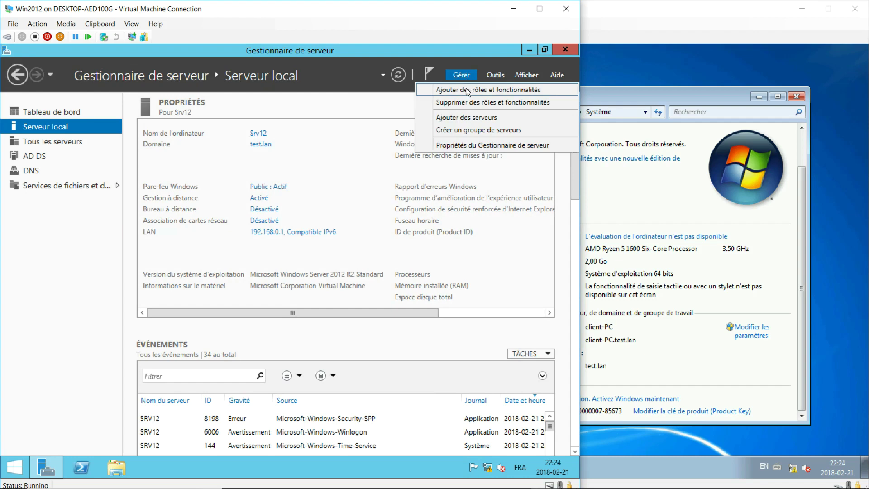
{"action": "left_click", "coordinate": [28, 112]}
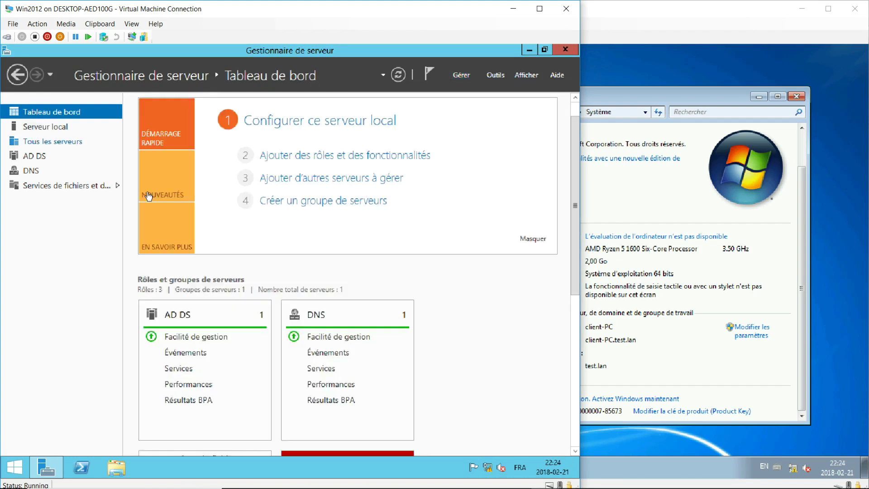
{"action": "scroll", "coordinate": [181, 312], "scroll_direction": "down", "scroll_amount": 3}
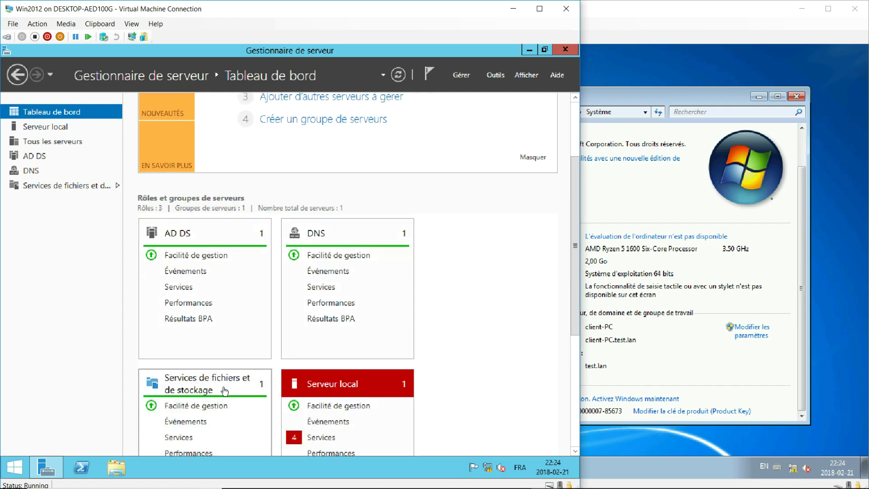
{"action": "scroll", "coordinate": [227, 385], "scroll_direction": "up", "scroll_amount": 3}
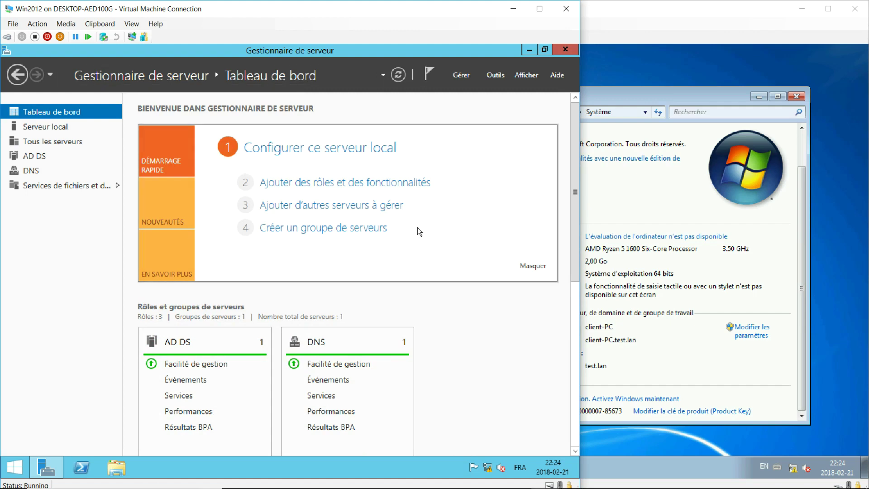
{"action": "left_click", "coordinate": [612, 57]}
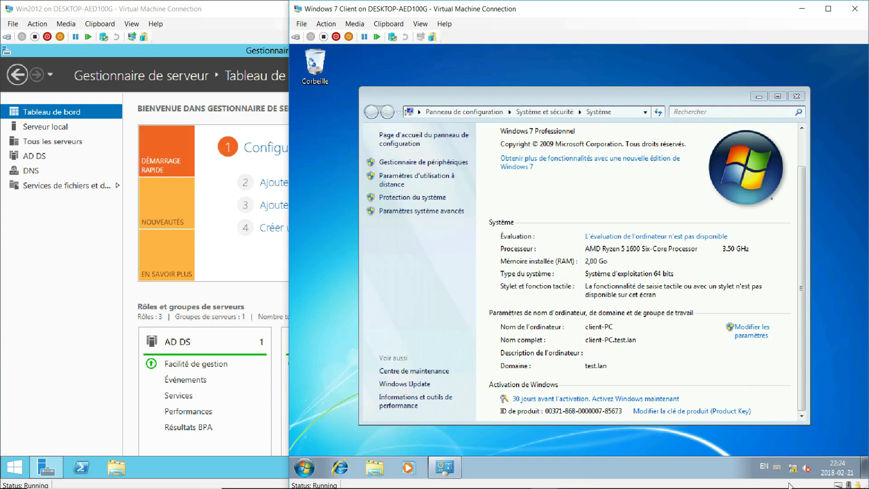
Check the client adapter's IPv4 settings: 192.168.0.11, mask 255.255.255.0, DNS 192.168.0.1
{"action": "right_click", "coordinate": [796, 470]}
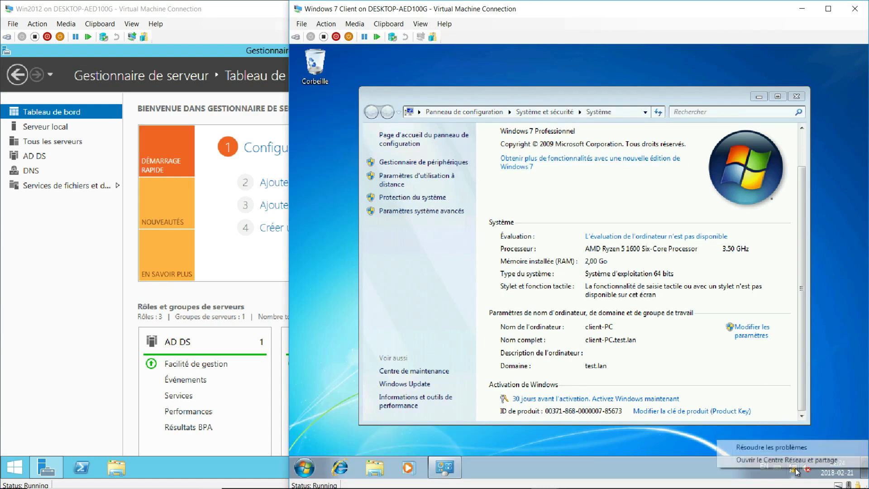
{"action": "left_click", "coordinate": [801, 461]}
{"action": "left_click", "coordinate": [412, 181]}
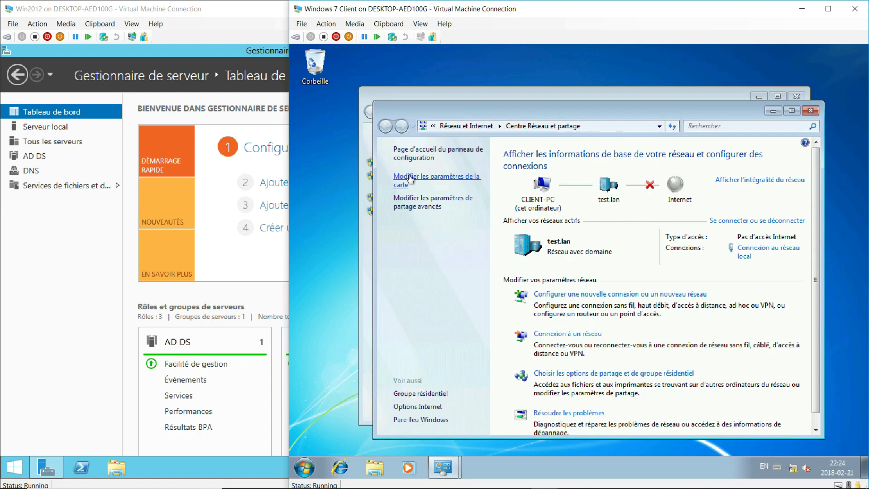
{"action": "right_click", "coordinate": [444, 168]}
{"action": "left_click", "coordinate": [480, 276]}
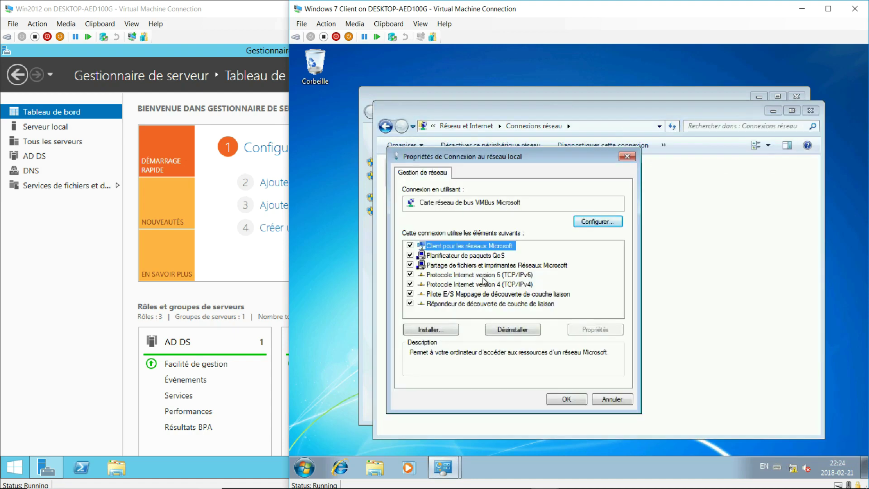
{"action": "double_click", "coordinate": [482, 284]}
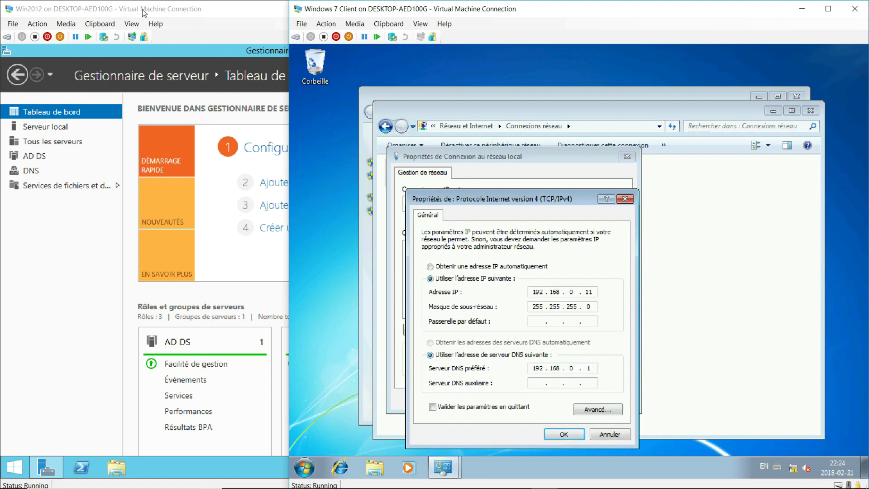
Open the Computer window from the client's Start menu, showing CLIENT-PC in test.lan
{"action": "left_click", "coordinate": [323, 292]}
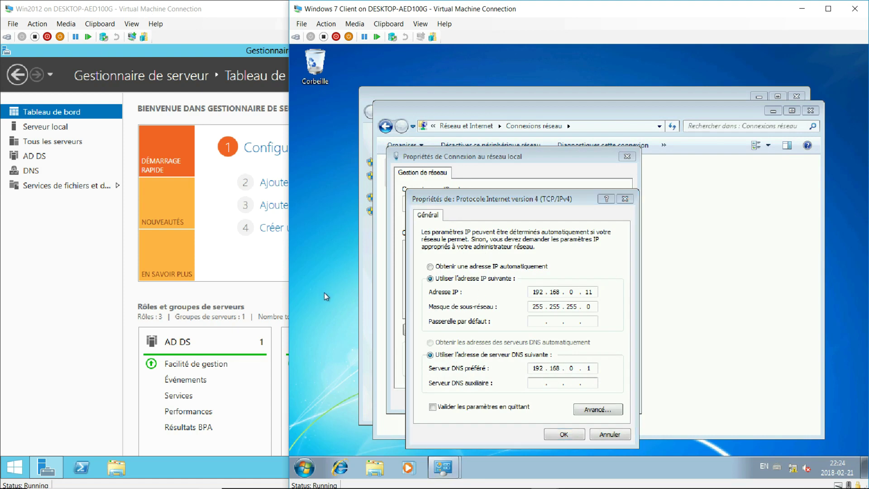
{"action": "left_click", "coordinate": [311, 462]}
{"action": "left_click", "coordinate": [518, 297]}
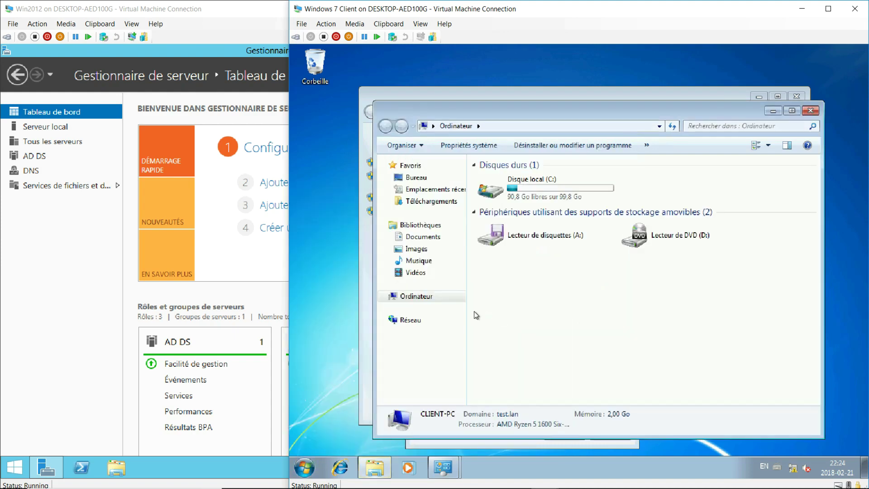
Show the client's computer name and domain dialog, confirming client-PC is a member of test.lan
{"action": "left_click", "coordinate": [310, 471]}
{"action": "right_click", "coordinate": [493, 319]}
{"action": "left_click", "coordinate": [565, 397]}
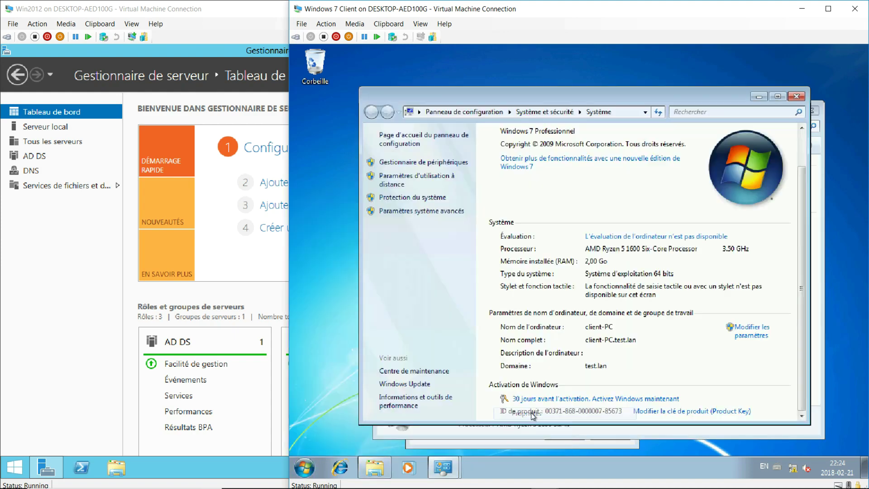
{"action": "left_click", "coordinate": [747, 329]}
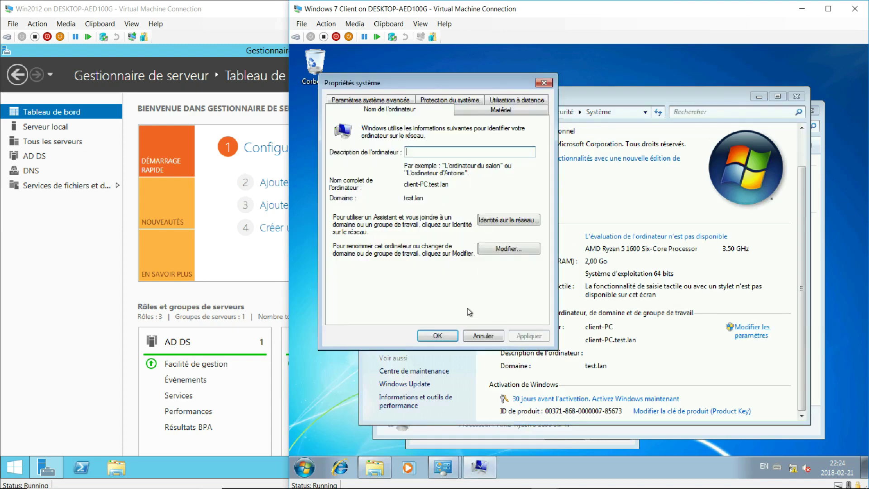
{"action": "left_click", "coordinate": [507, 248]}
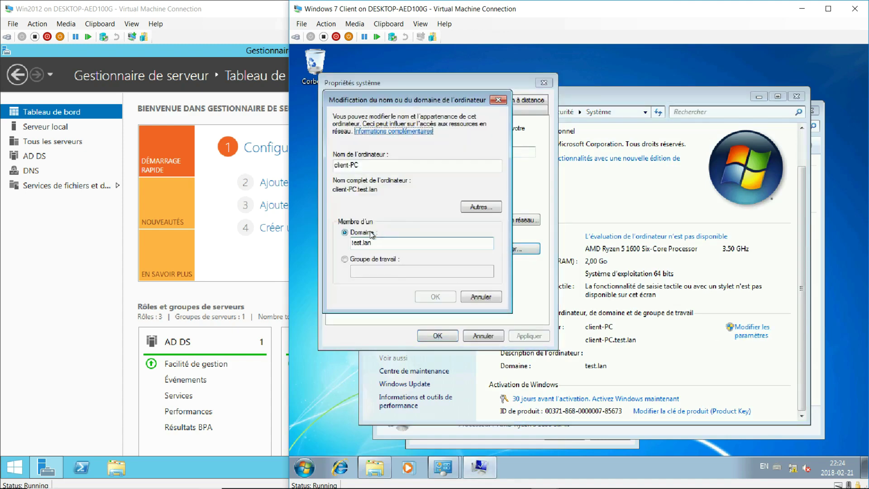